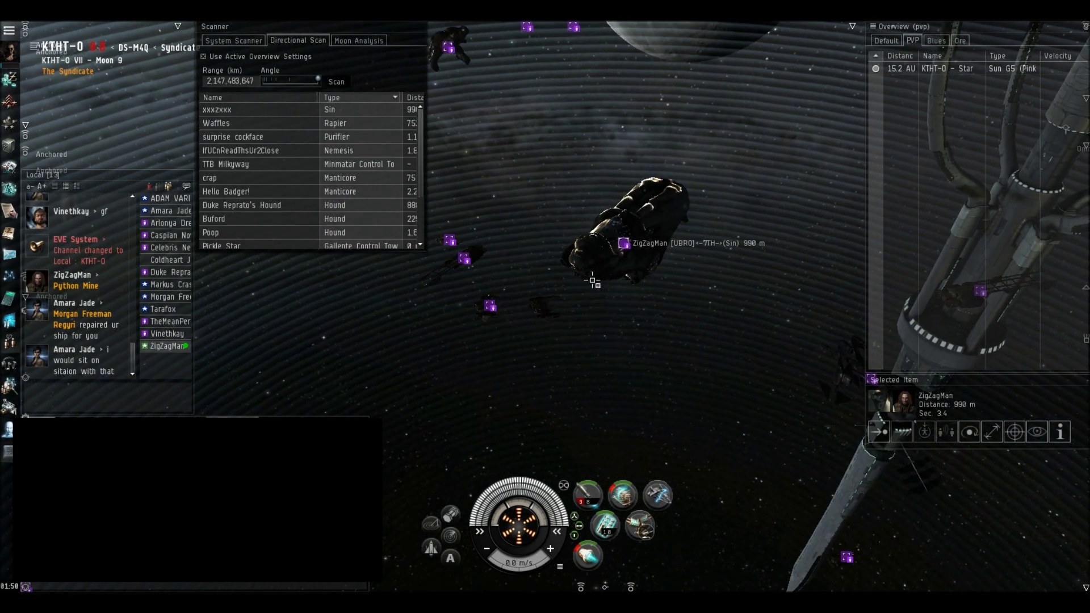
Step: Jump from KTHT-0 to the allied ship's beacon through its bridge into 1-NKVT
right_click(624, 246)
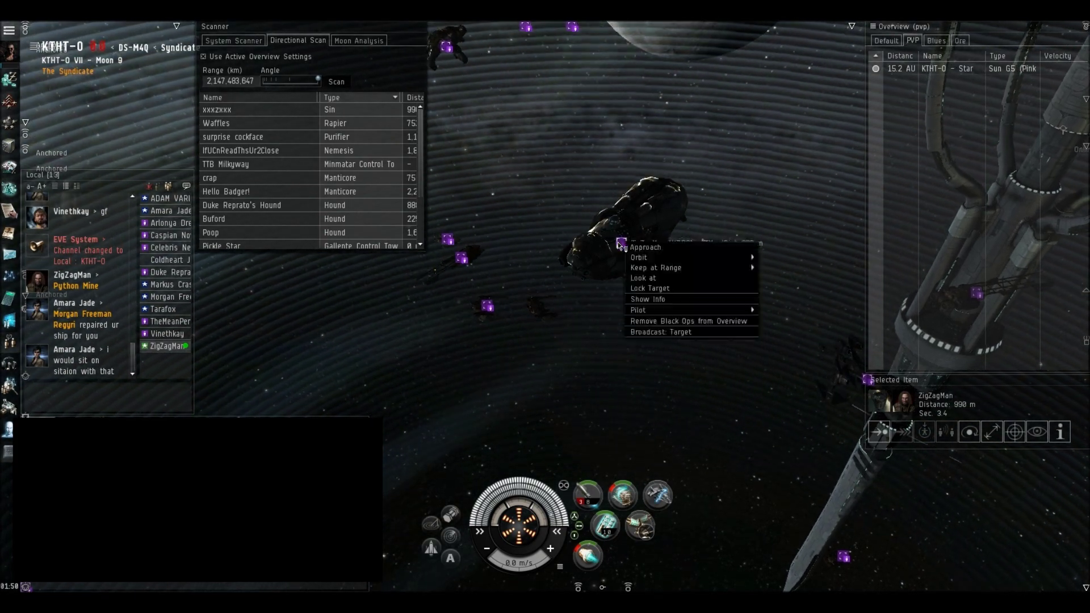
right_click(623, 243)
left_click(578, 319)
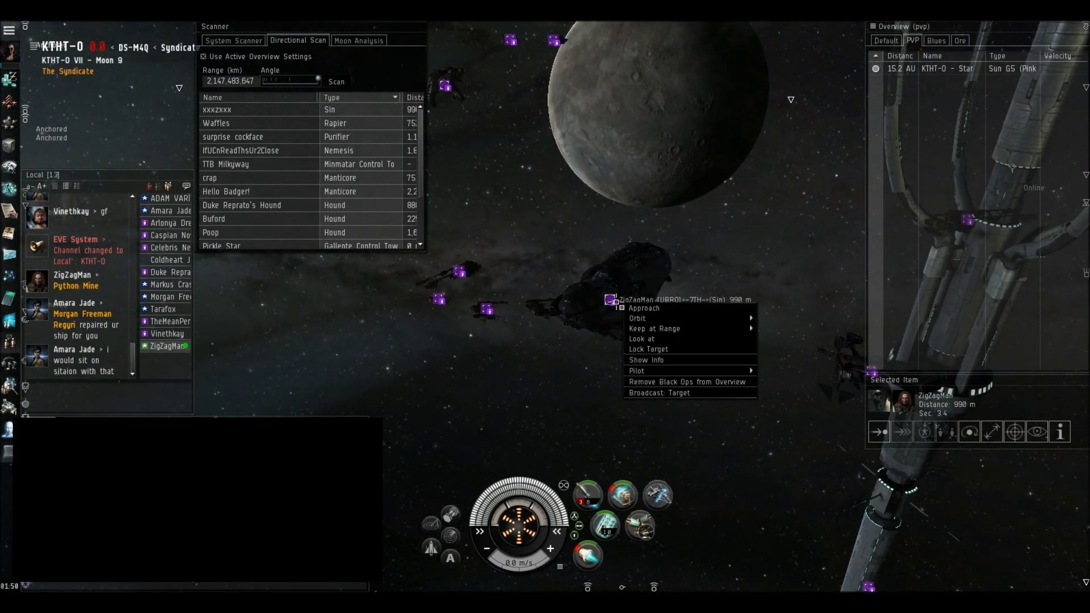
left_click(618, 306)
right_click(619, 305)
left_click(619, 305)
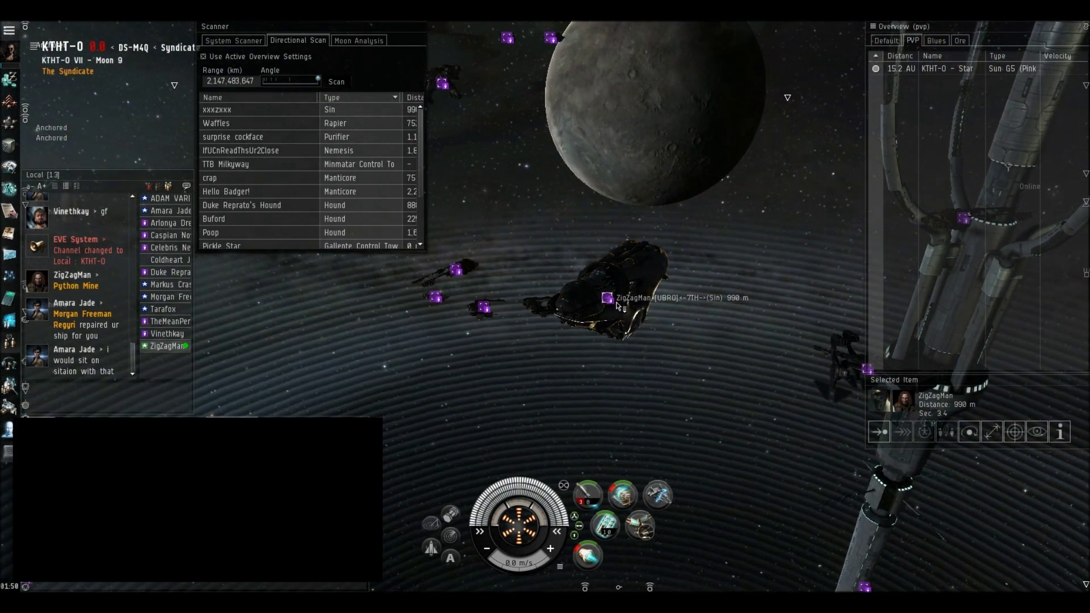
right_click(619, 305)
left_click(605, 290)
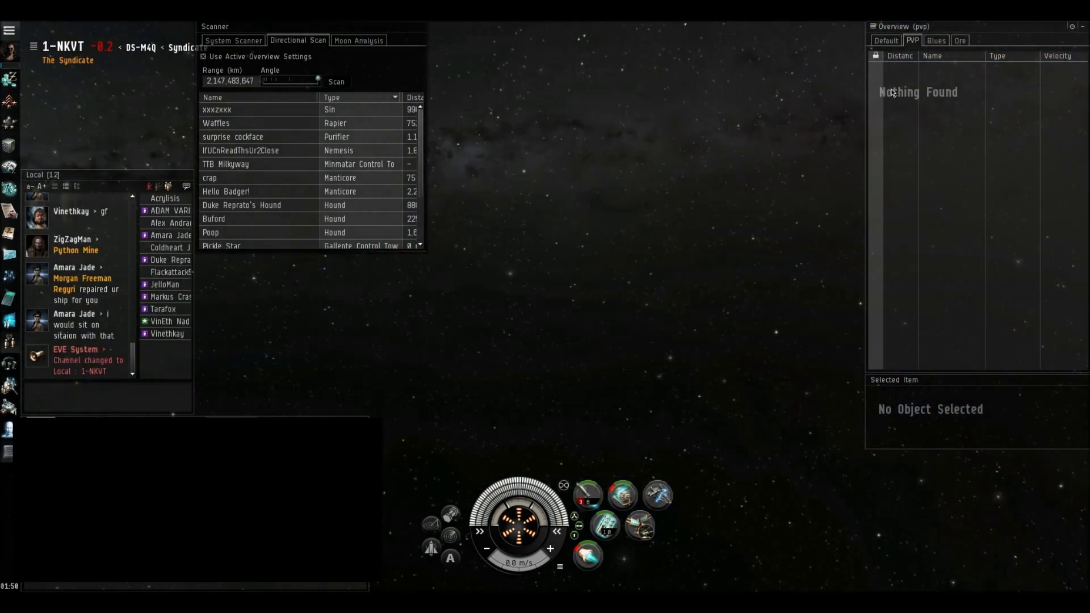
Step: Target the Drake until it dies, check cargo, then select the KTHT-0 stargate in the overview
left_click(903, 85, "ctrl")
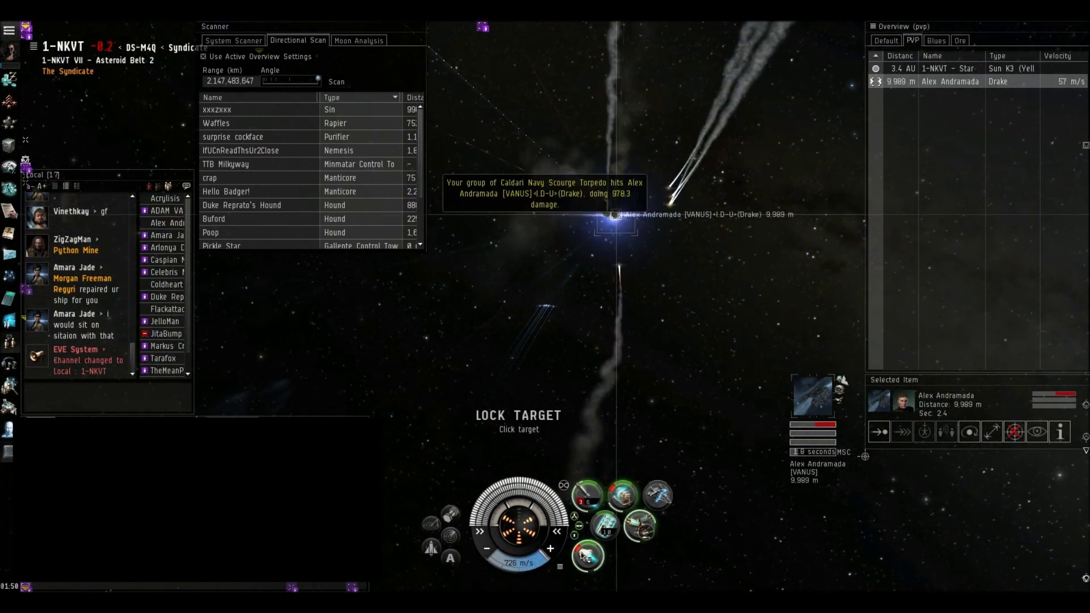
left_click_drag(598, 464, 615, 386)
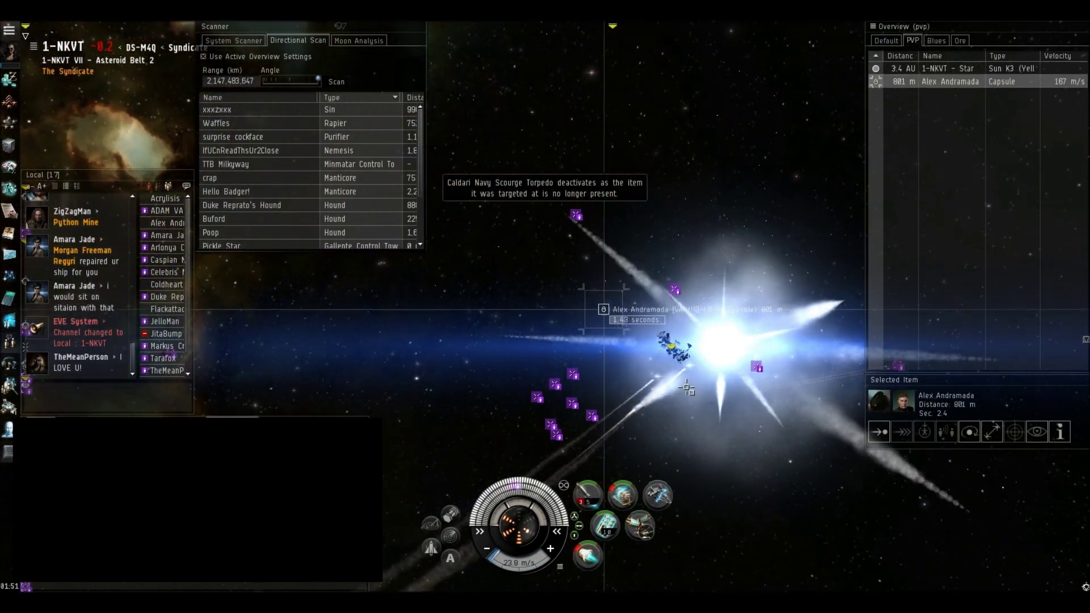
key("alt+c")
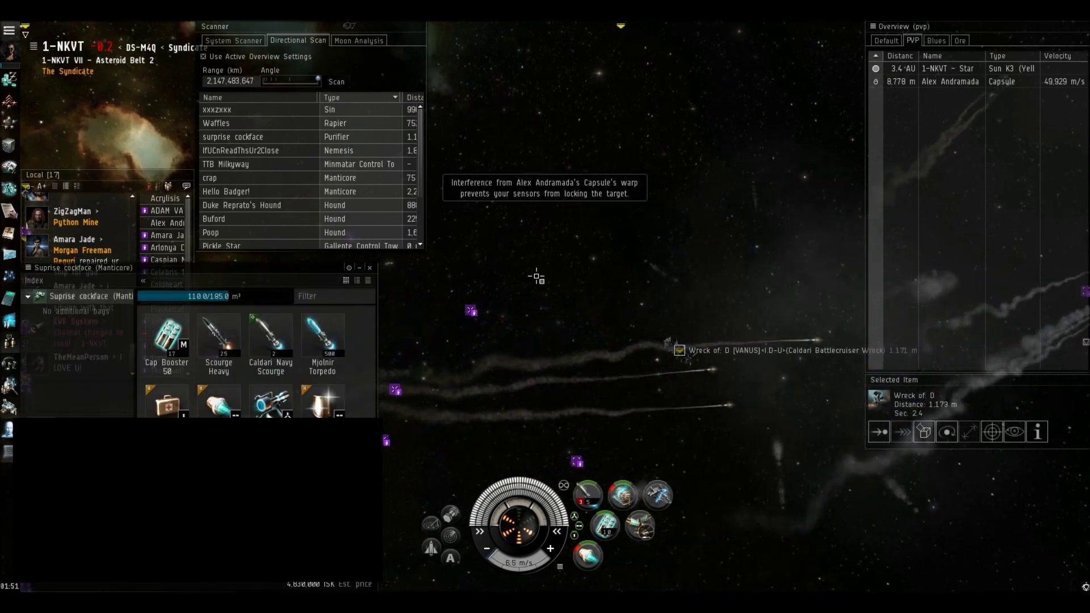
left_click_drag(537, 277, 590, 181)
key("alt+c")
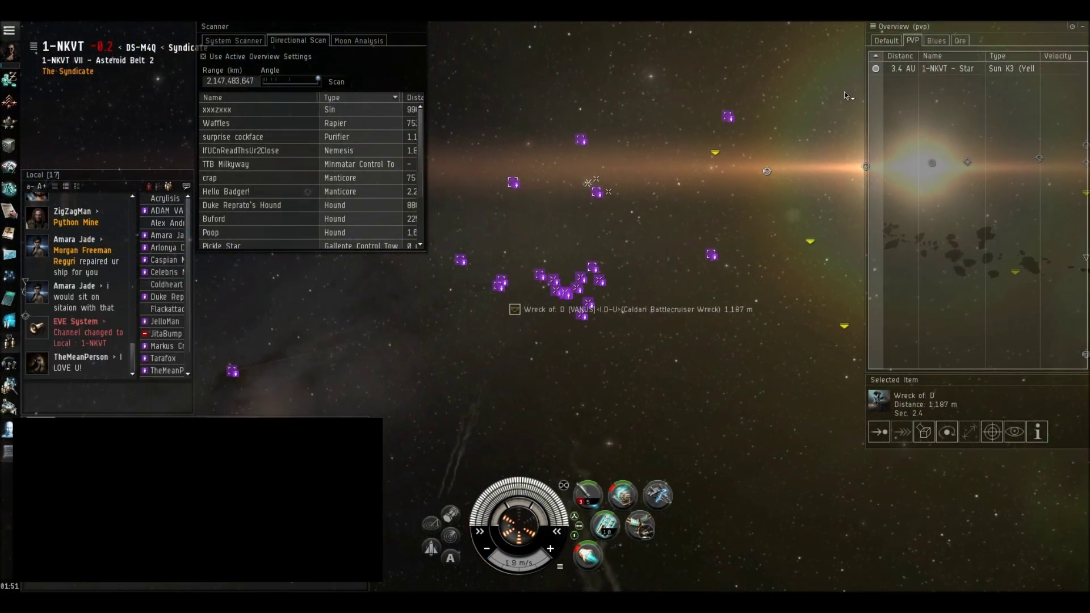
left_click(886, 40)
left_click(934, 82)
Step: Look around space and view the Black Ops ship's information
left_click_drag(725, 255, 607, 327)
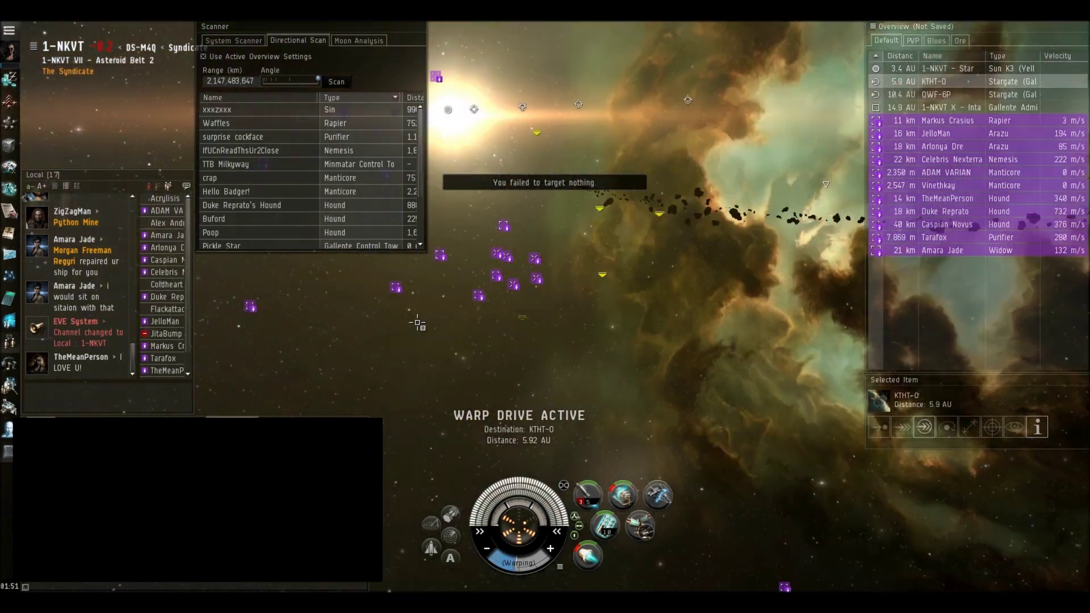
left_click_drag(550, 129, 580, 225)
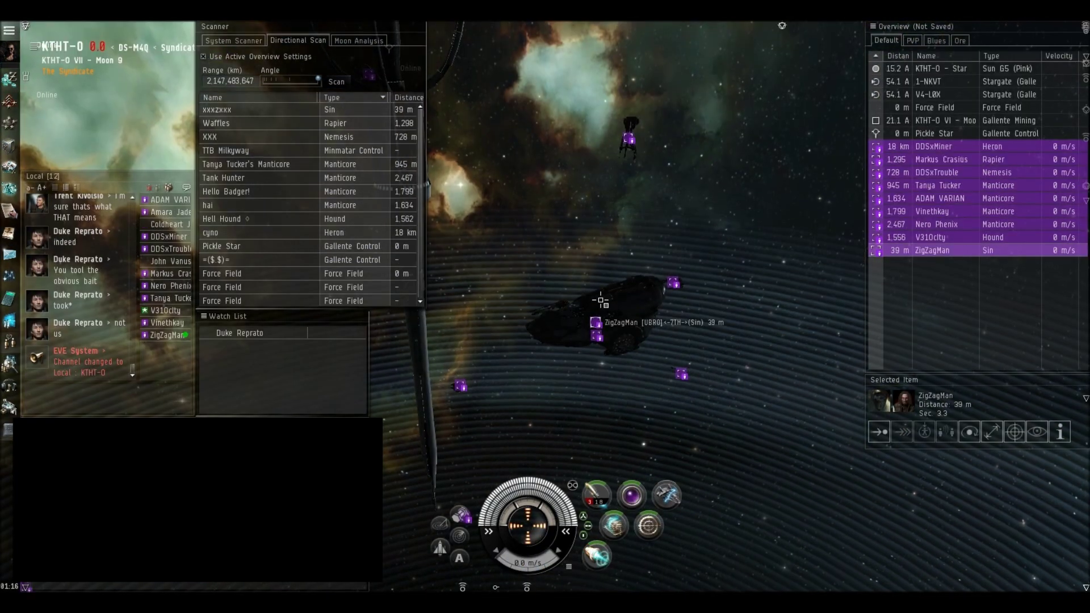
right_click(601, 292)
left_click(633, 433)
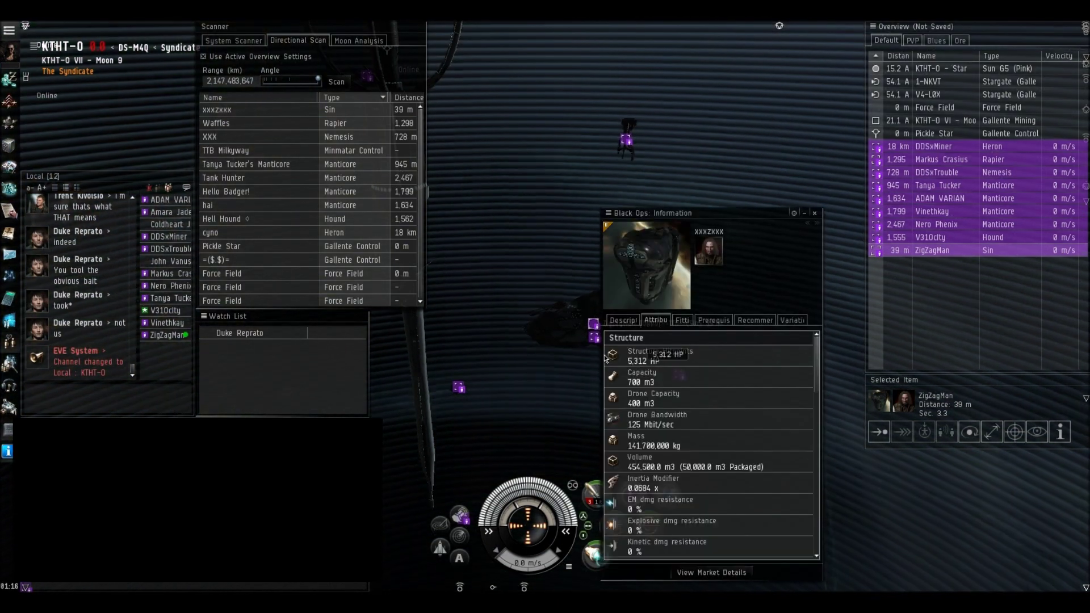
Step: Jump to the allied beacon into 35-RK9 and refresh the directional scan
right_click(605, 359)
left_click(674, 477)
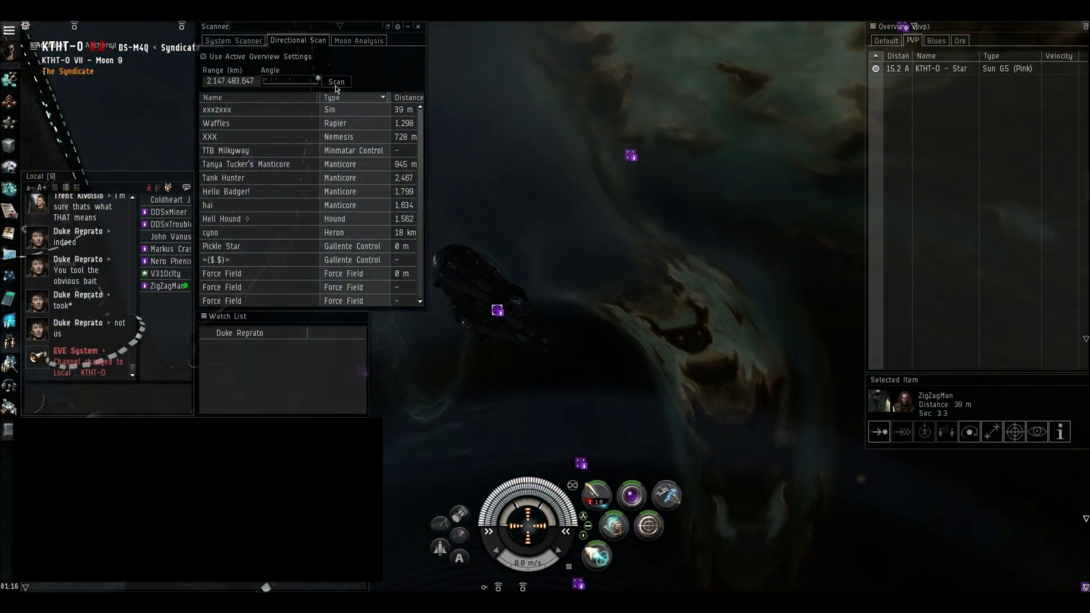
left_click(336, 81)
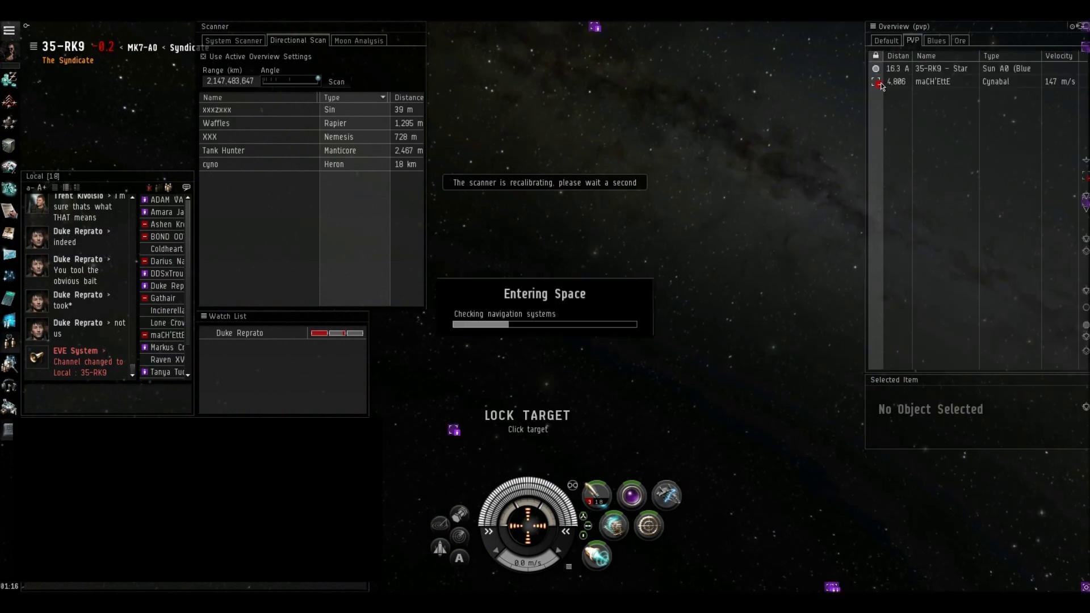
Step: Approach, lock and attack the Cynabal
left_click(886, 82, "ctrl")
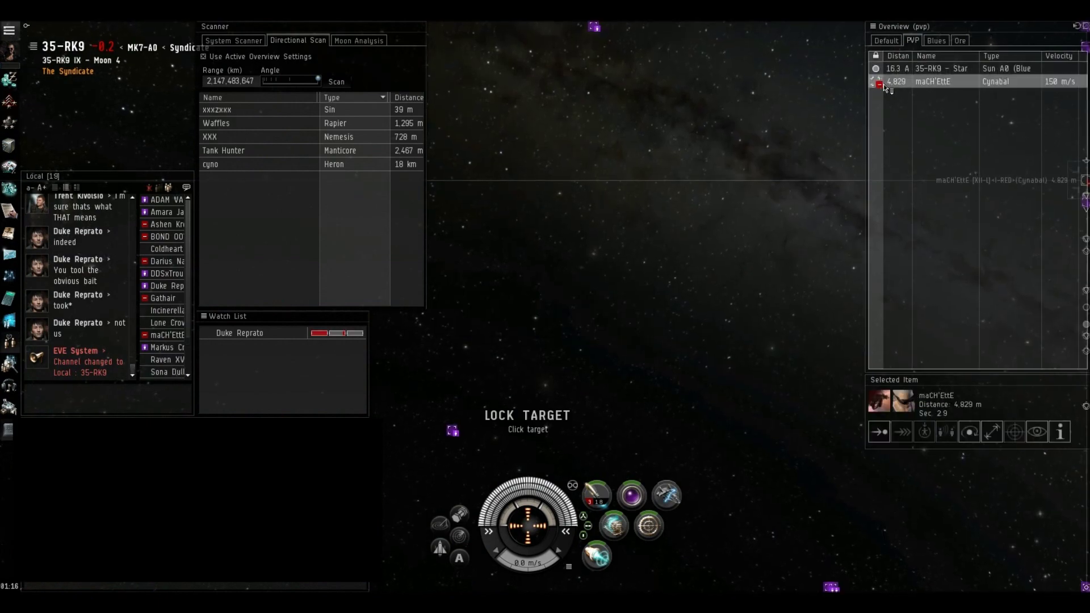
left_click(880, 433)
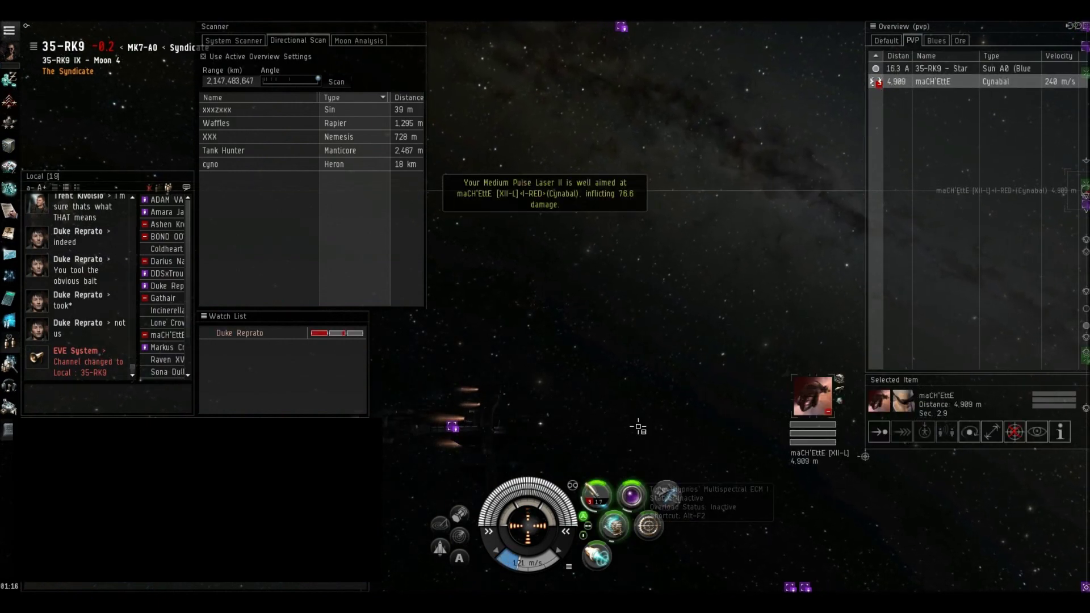
left_click_drag(639, 428, 714, 341)
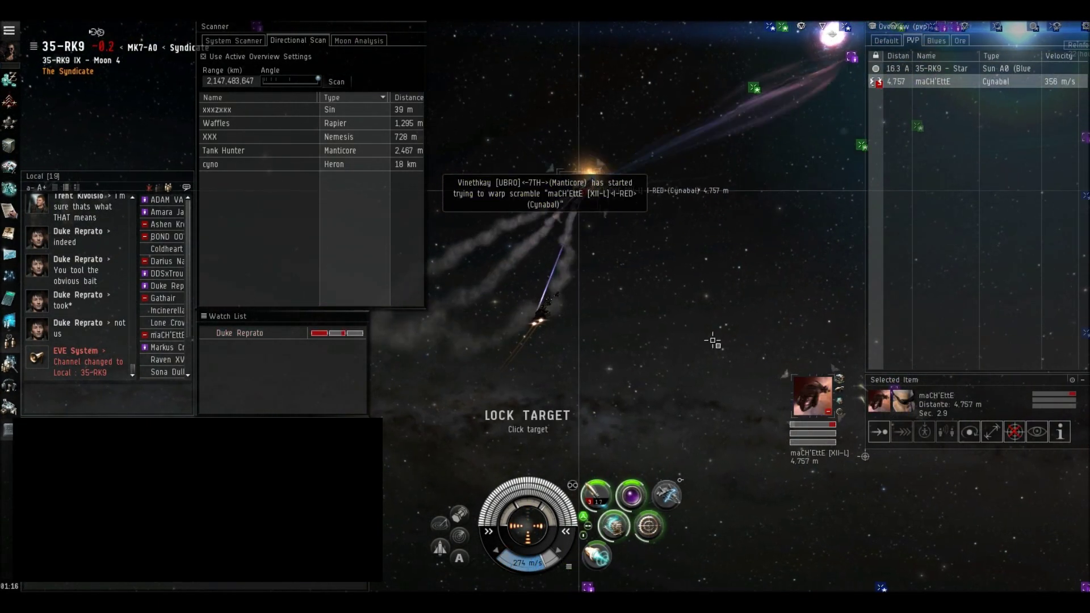
right_click(682, 170)
left_click(613, 526)
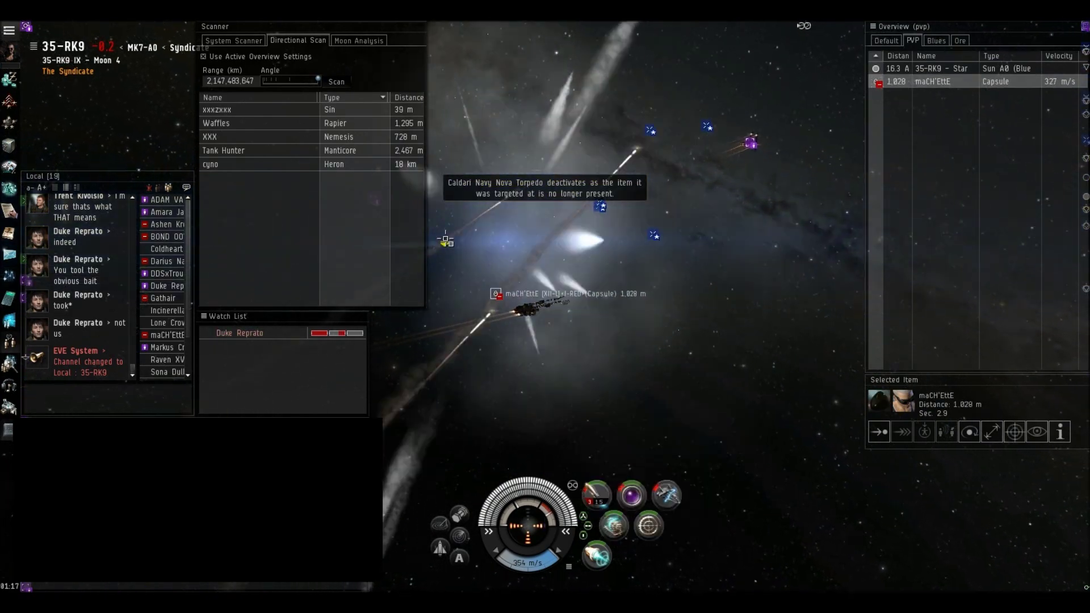
Step: Inspect the Cynabal wreck's cargo, align to planet 35-RK9 II, and jump to the allied beacon
left_click(925, 432)
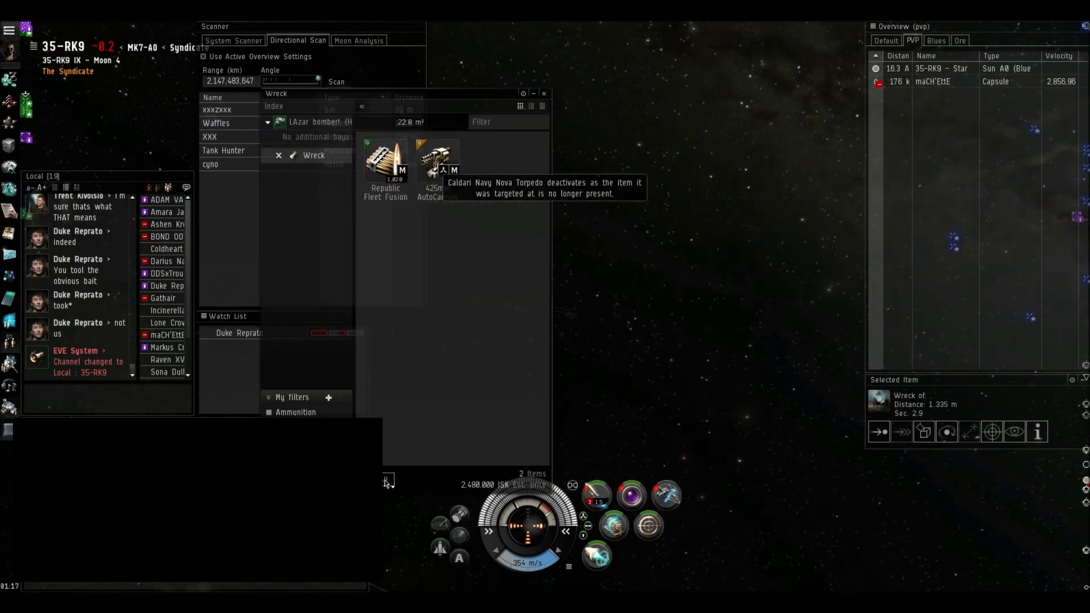
right_click(550, 233)
mouse_move(616, 267)
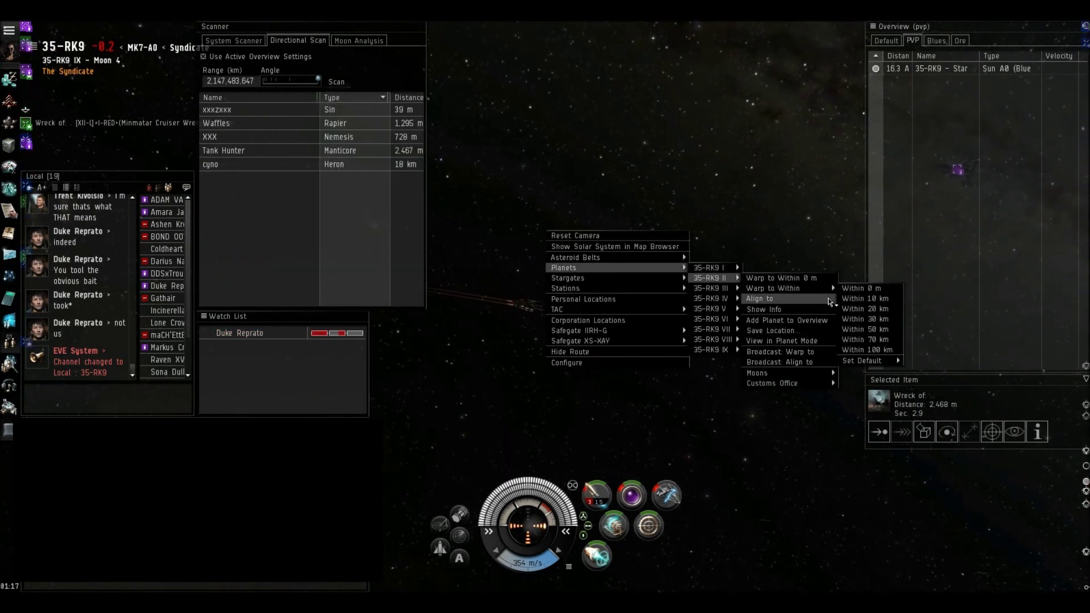
left_click(877, 329)
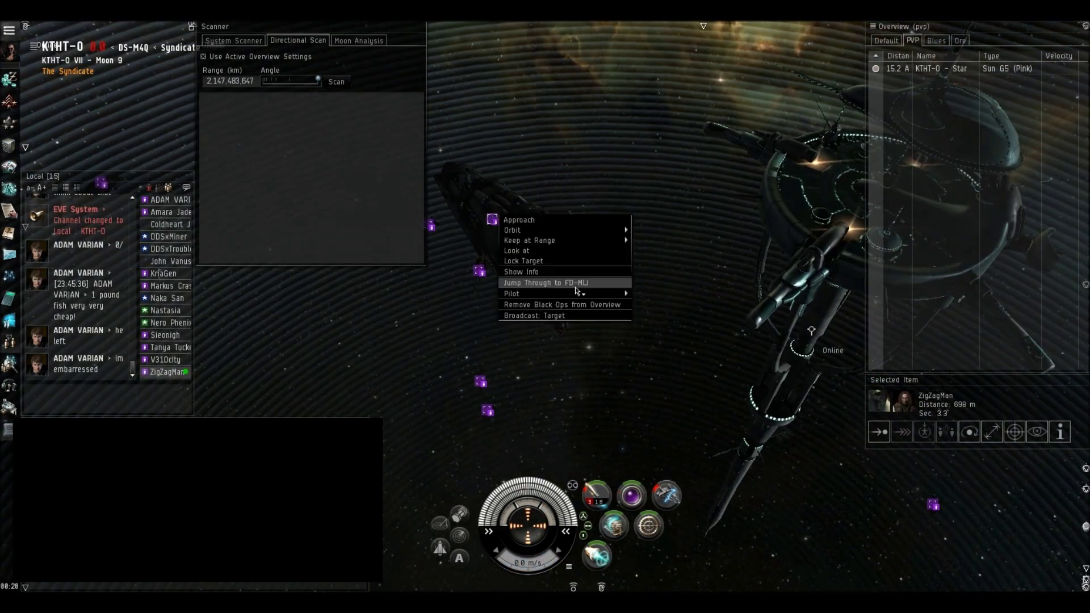
left_click(575, 286)
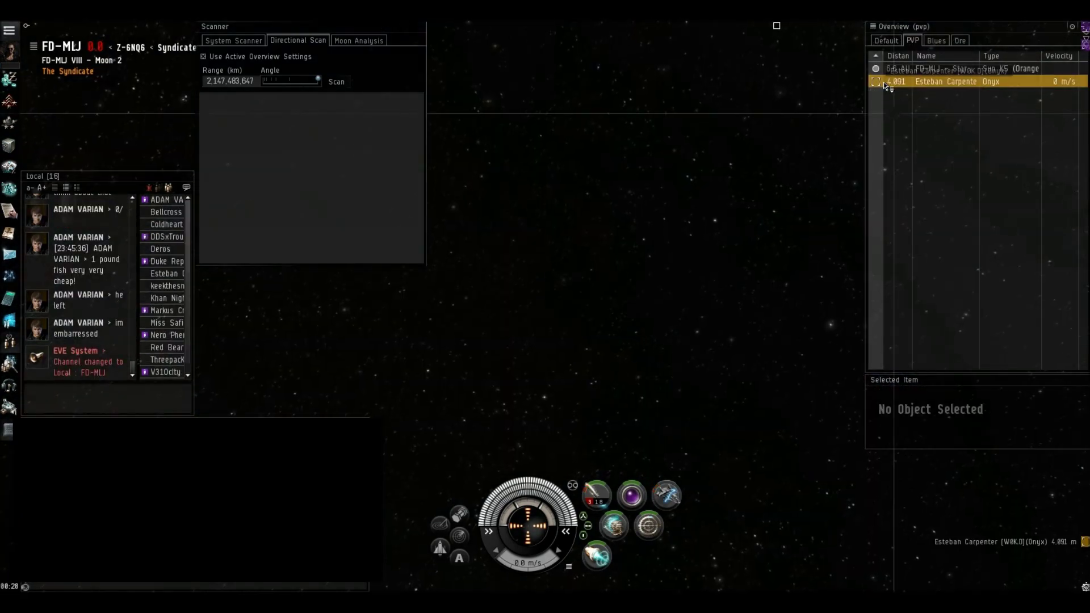
Step: Lock the Onyx, warp scramble it, overheat the lasers, approach, and disrupt its capsule
left_click(888, 81, "ctrl")
left_click(597, 494)
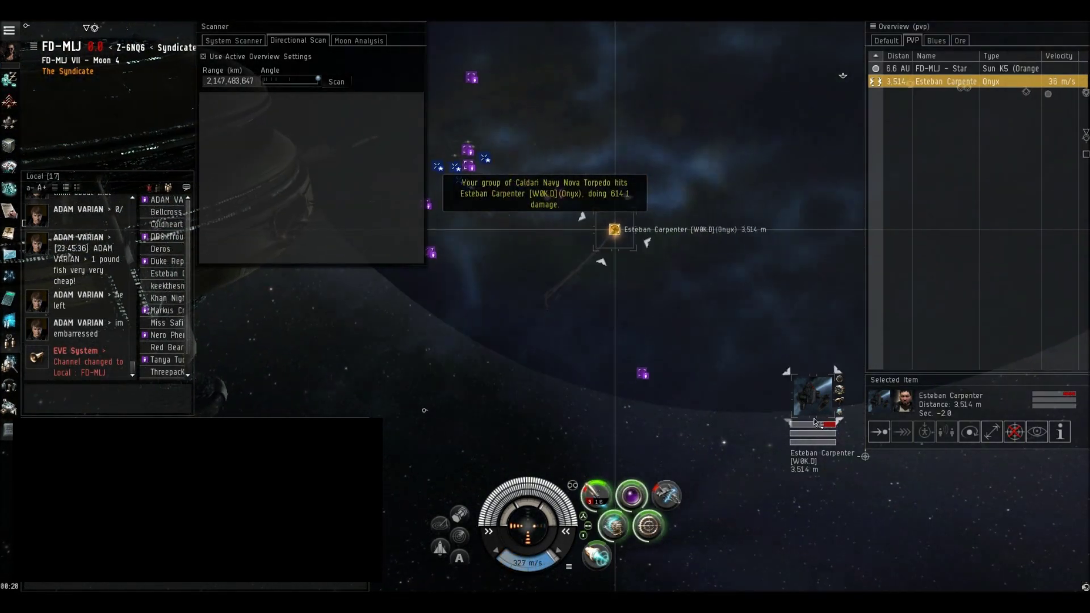
left_click(631, 503, "shift")
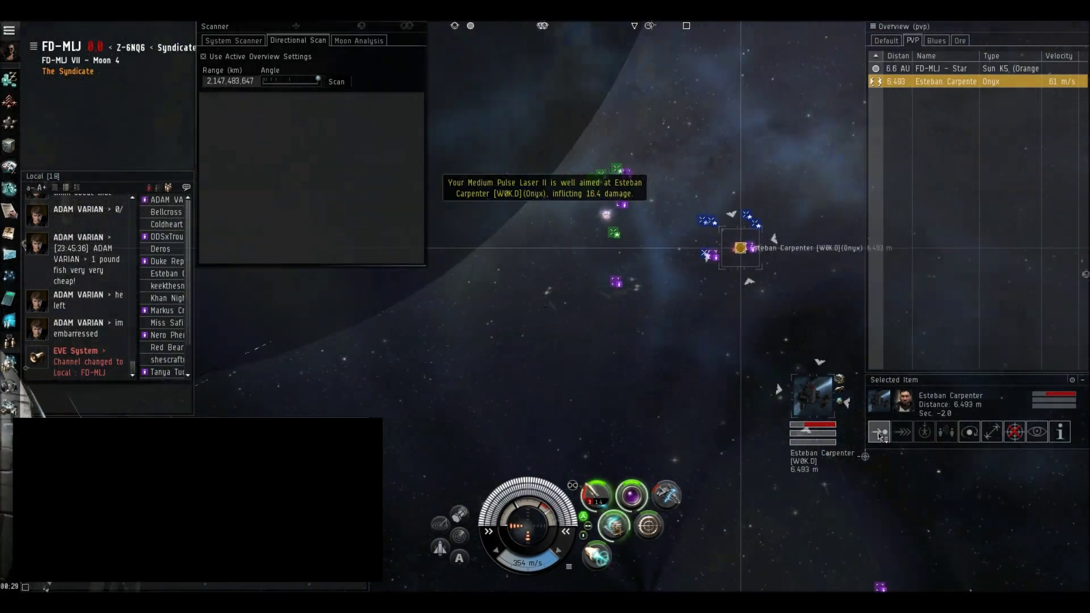
left_click(879, 433)
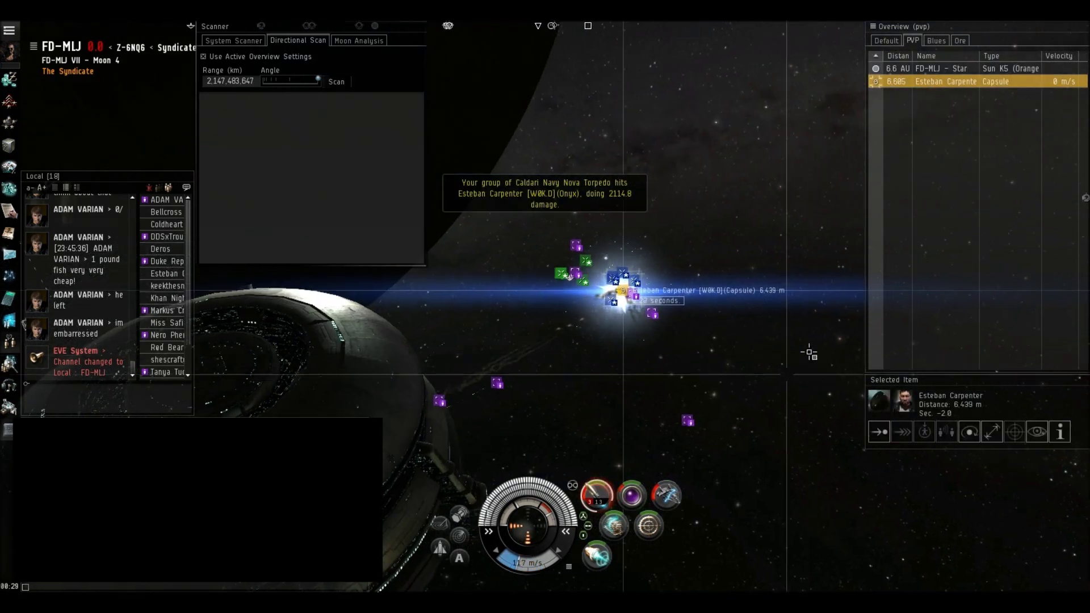
left_click(613, 528)
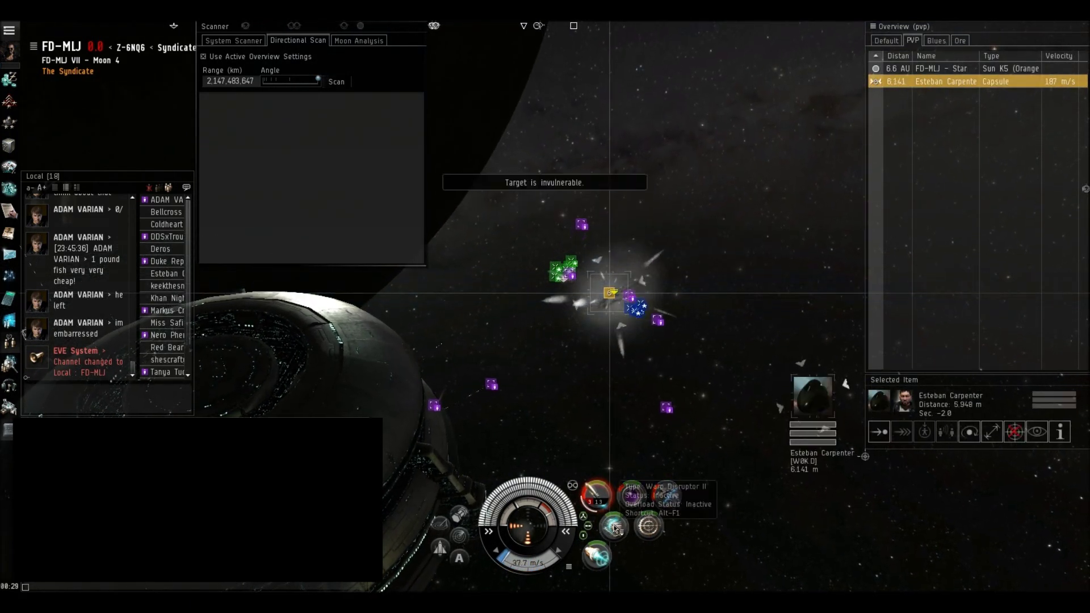
key("ctrl")
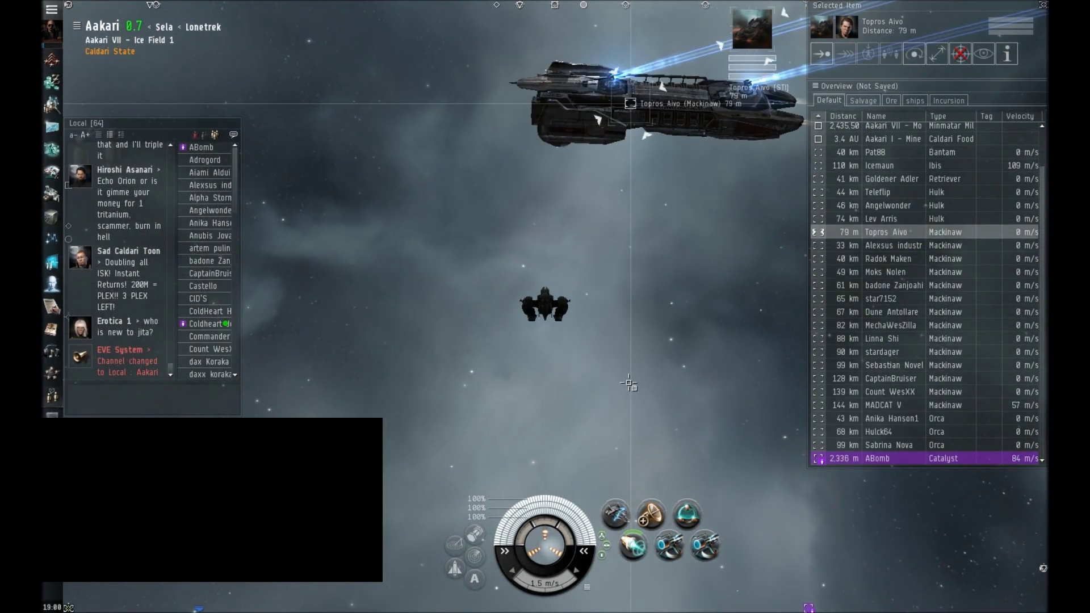
Step: Orbit the view around the Mackinaw and select its wreck at Aakari VII Ice Field 1
mouse_move(604, 380)
left_mouse_down()
mouse_move(755, 376)
mouse_move(507, 264)
left_mouse_up()
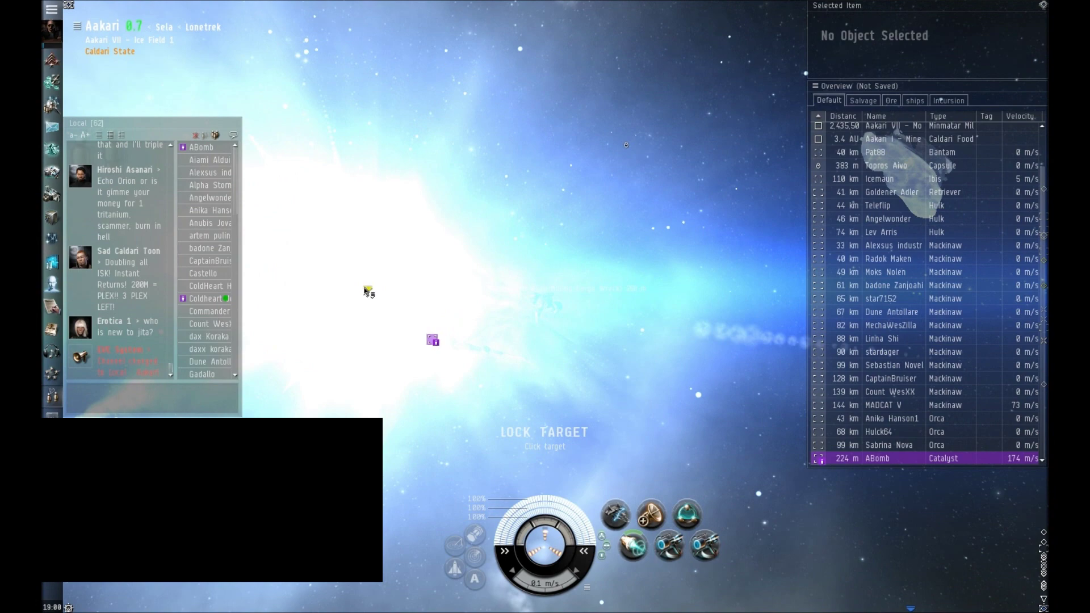
left_click(368, 291)
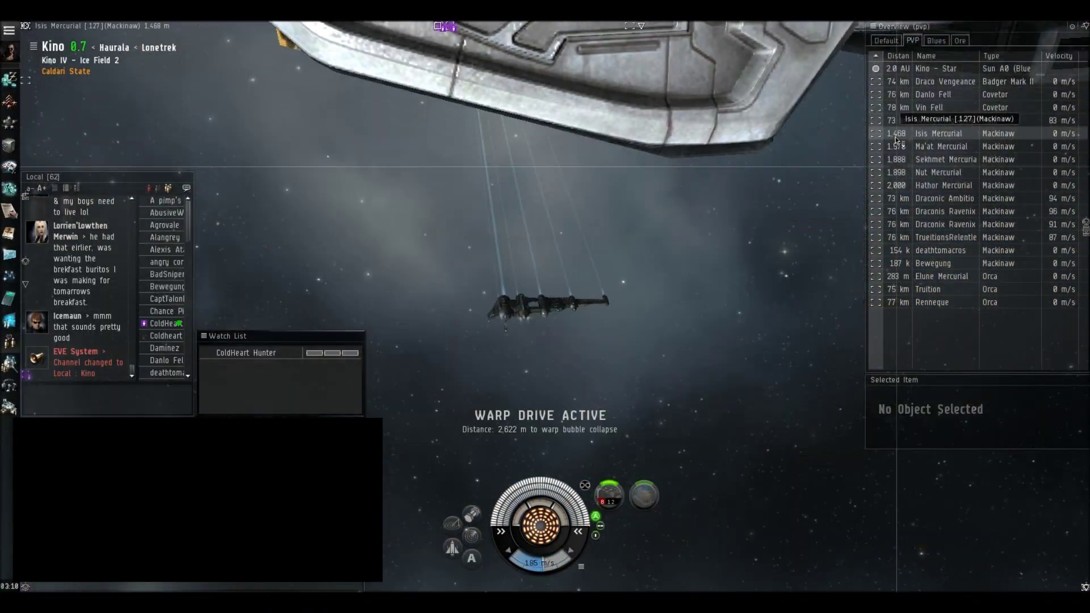
Step: Select the first Mackinaw, confirm the criminal attack, and lock two more Mackinaws
left_click(896, 141)
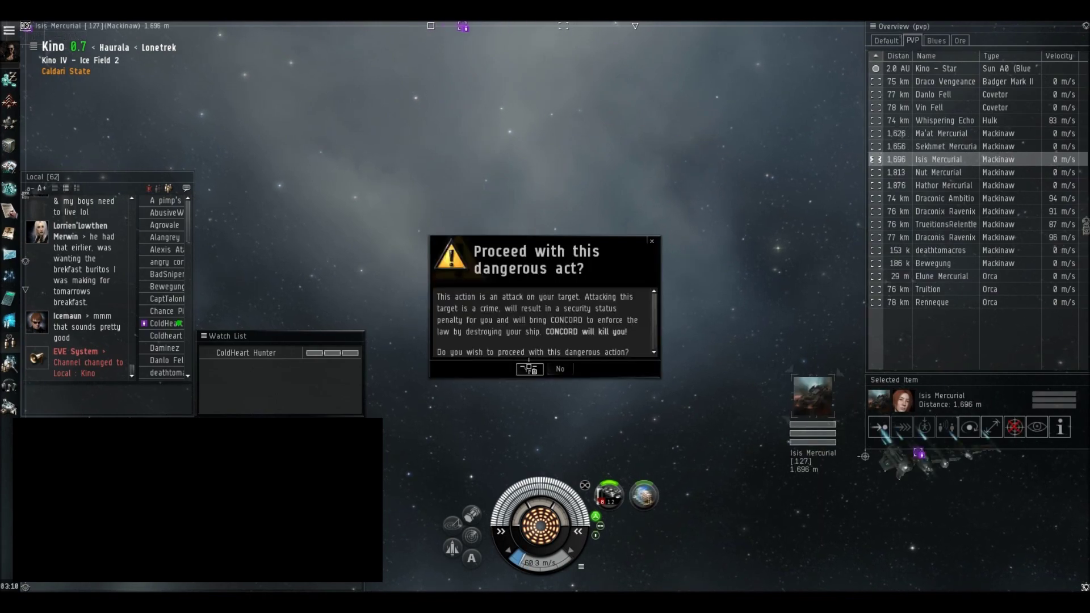
left_click(528, 368)
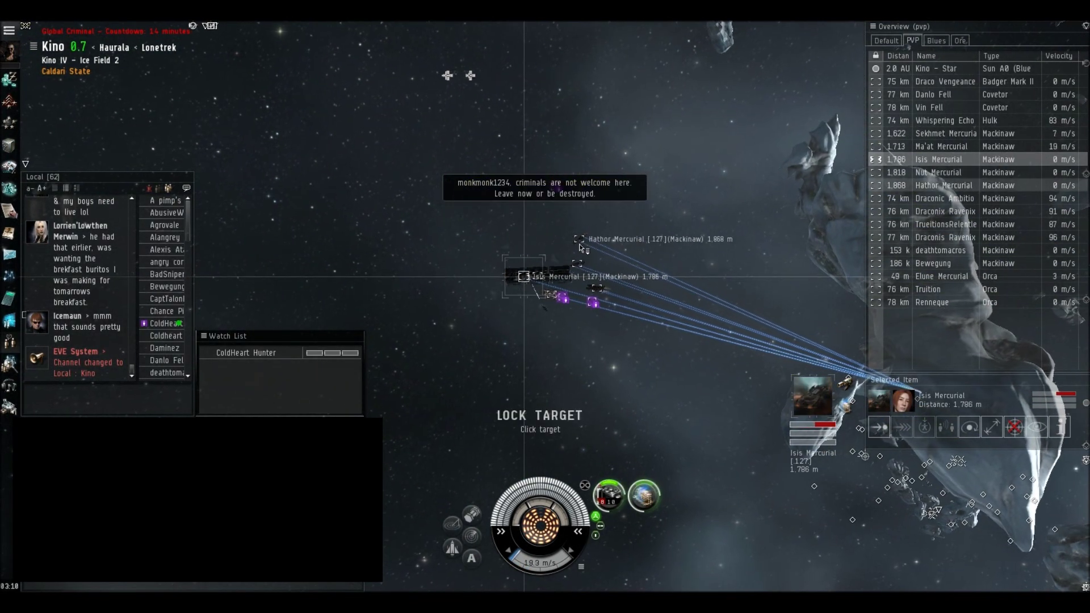
left_click(579, 242, "ctrl")
left_click(639, 288, "ctrl")
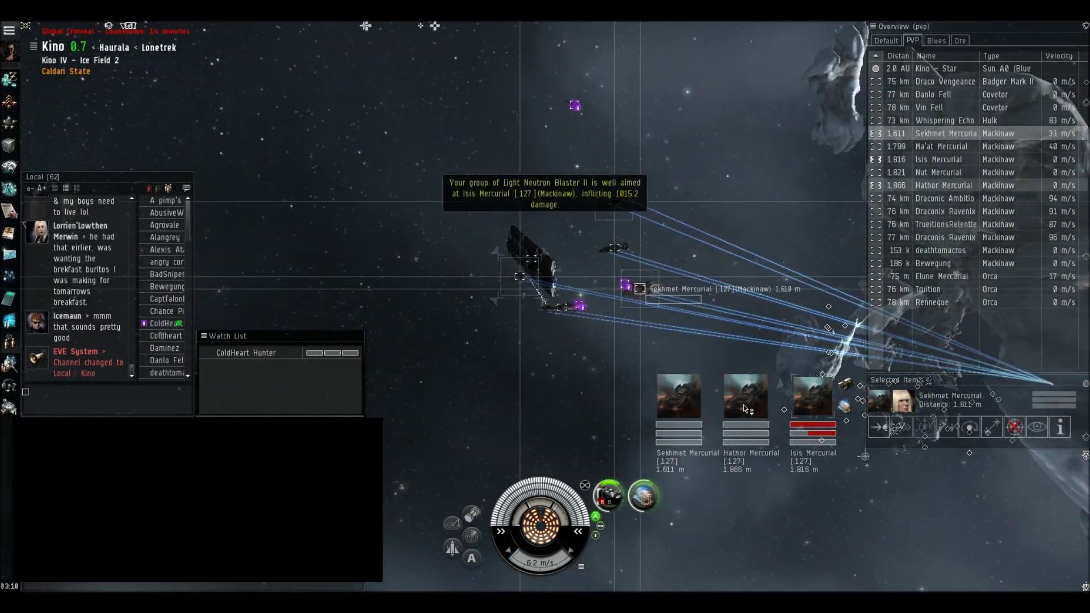
Step: Fire on the next Mackinaw, lock another, and try warping to the Kino IV moon
left_click(746, 410)
key("F1")
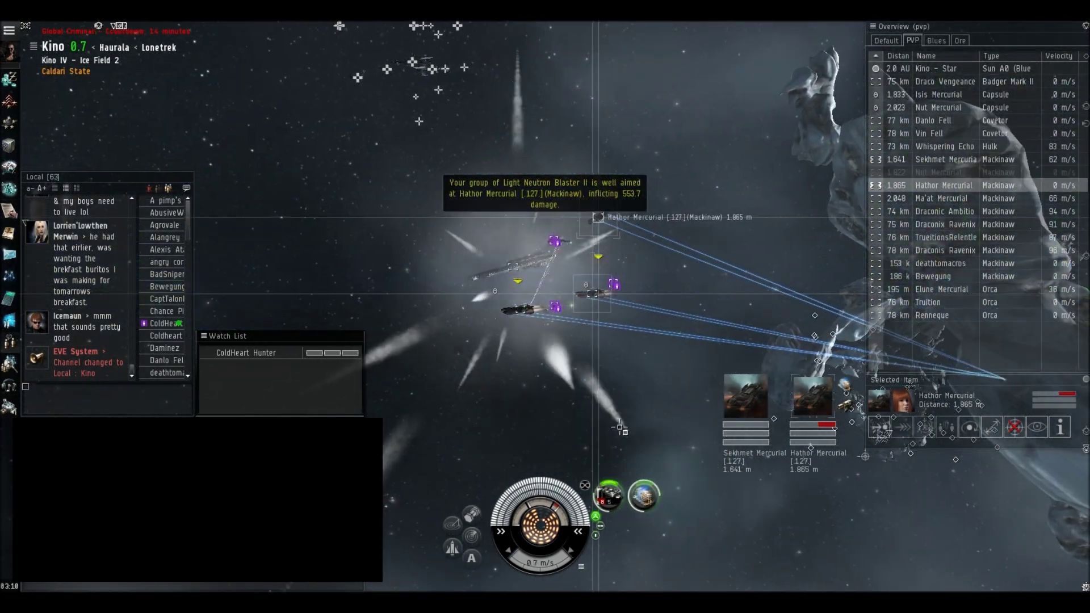
left_click(941, 198, "ctrl")
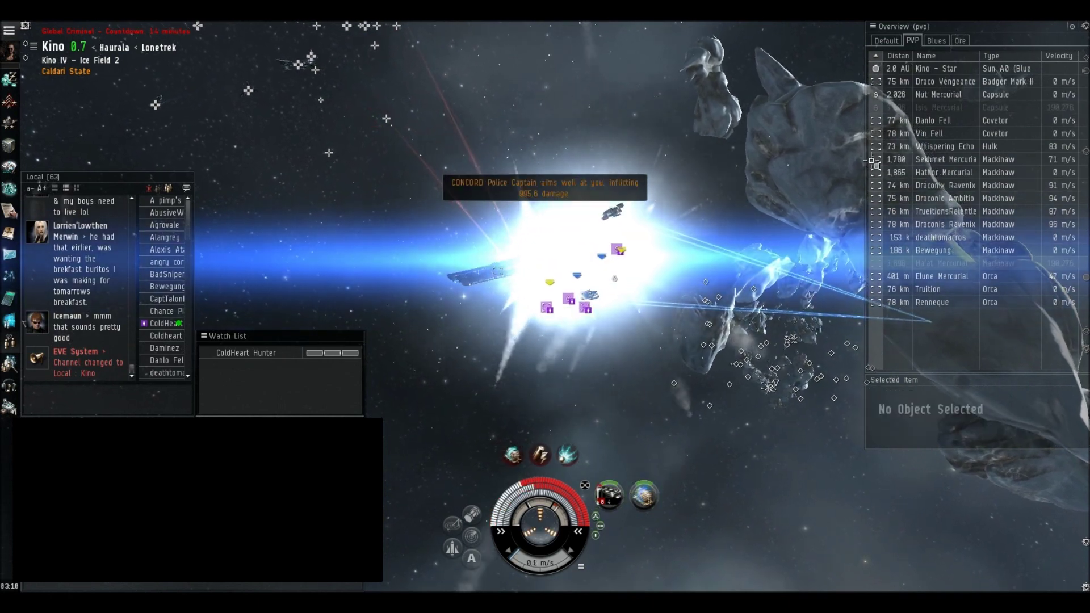
double_click(941, 172)
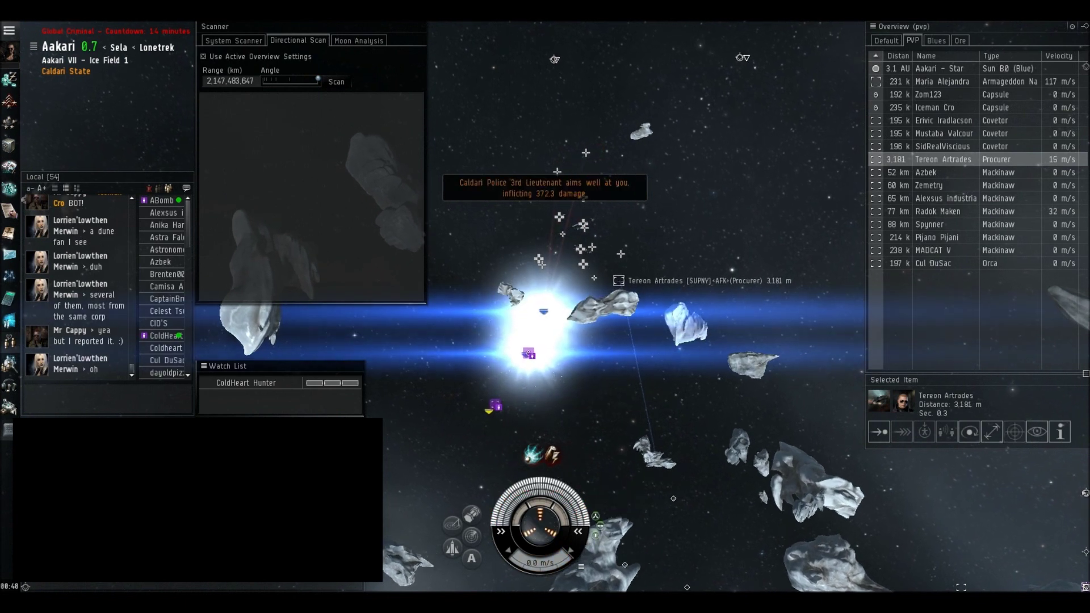
Step: Pick the Mackinaw at Aakari VII Ice Field 1 from the overview while warping in
left_click(886, 41)
left_click(920, 121)
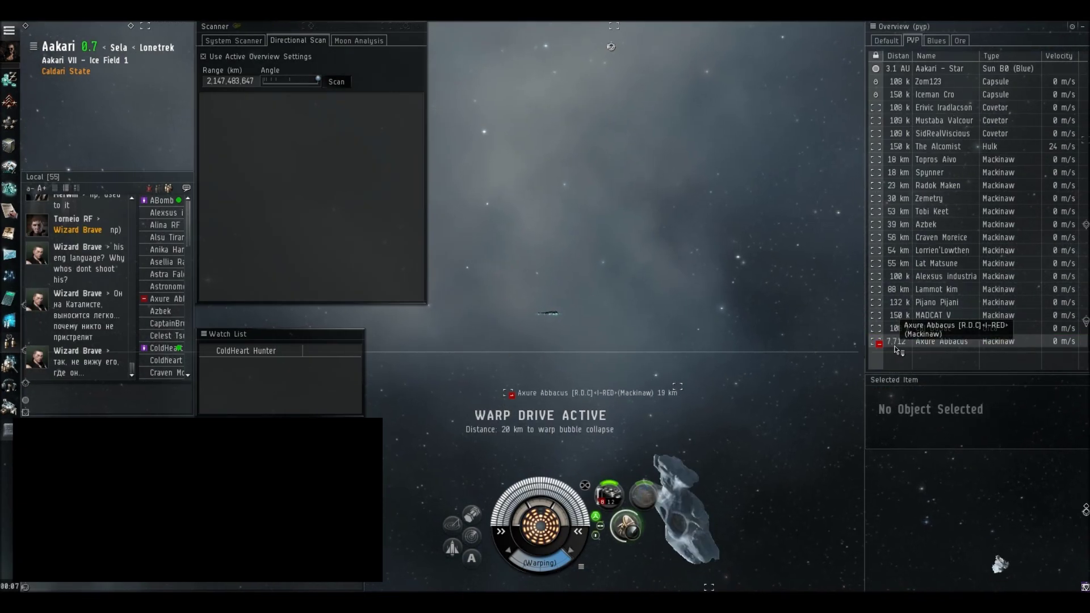
left_click(896, 345)
left_click(1011, 435)
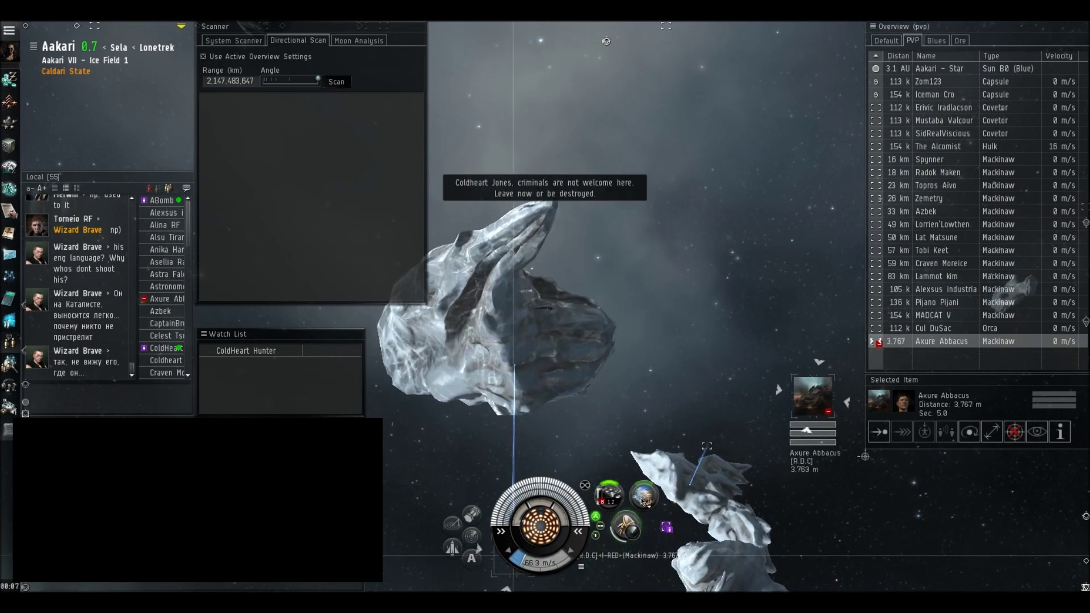
left_click_drag(648, 508, 864, 433)
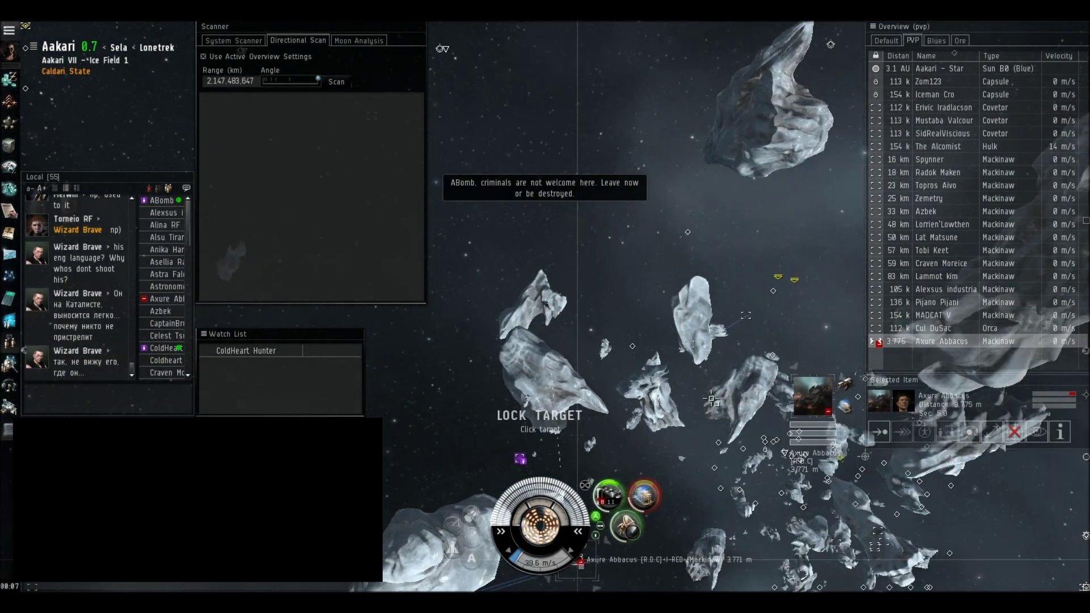
Step: Lock and destroy the Mackinaw, pod the escaping capsule, and open the game settings
left_click(880, 432)
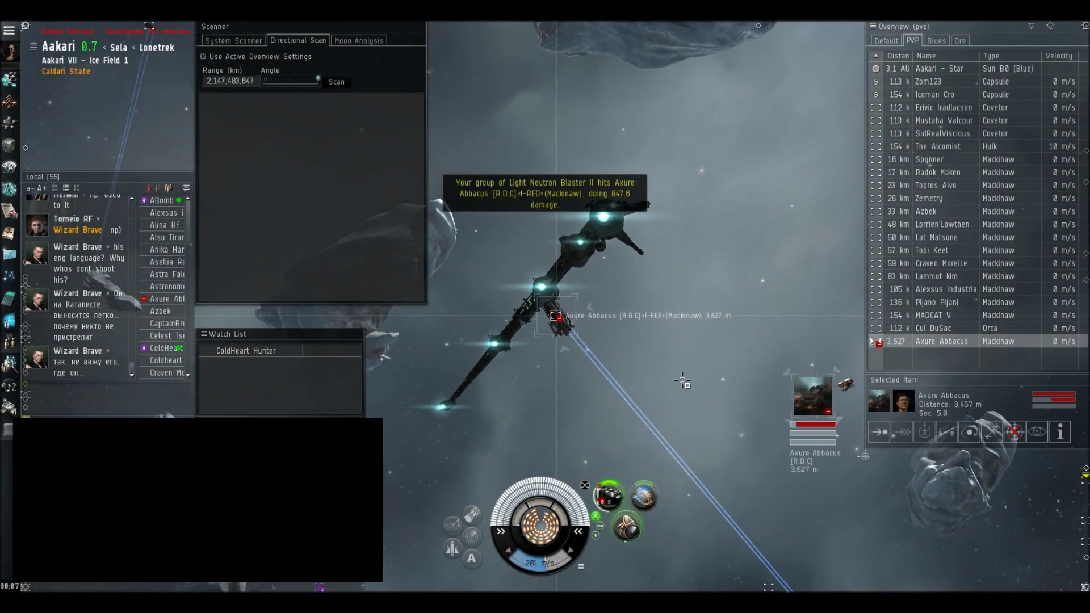
key("ctrl")
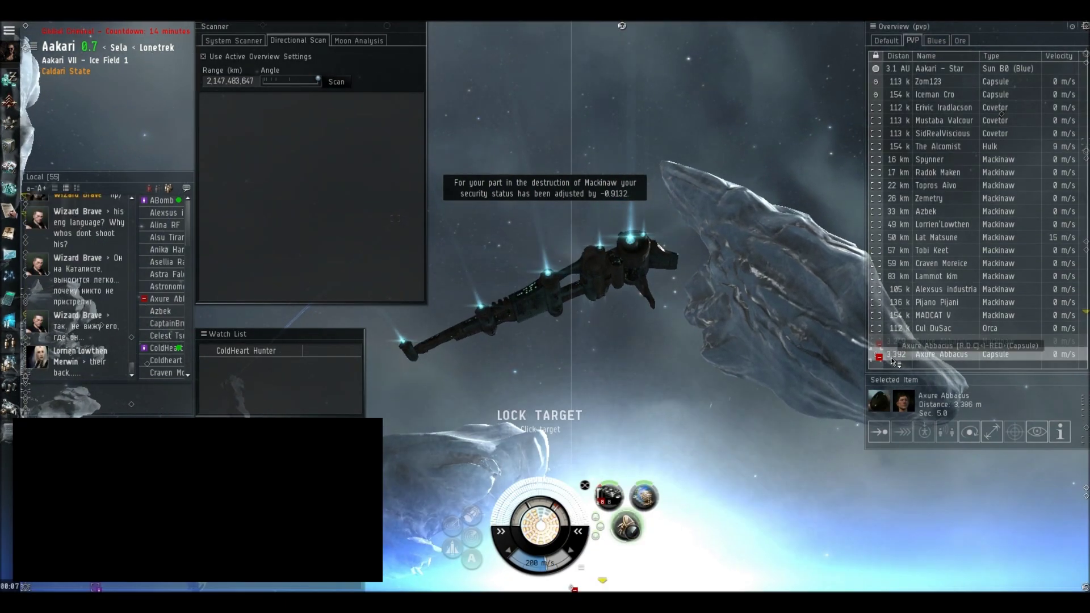
left_click(892, 356, "ctrl")
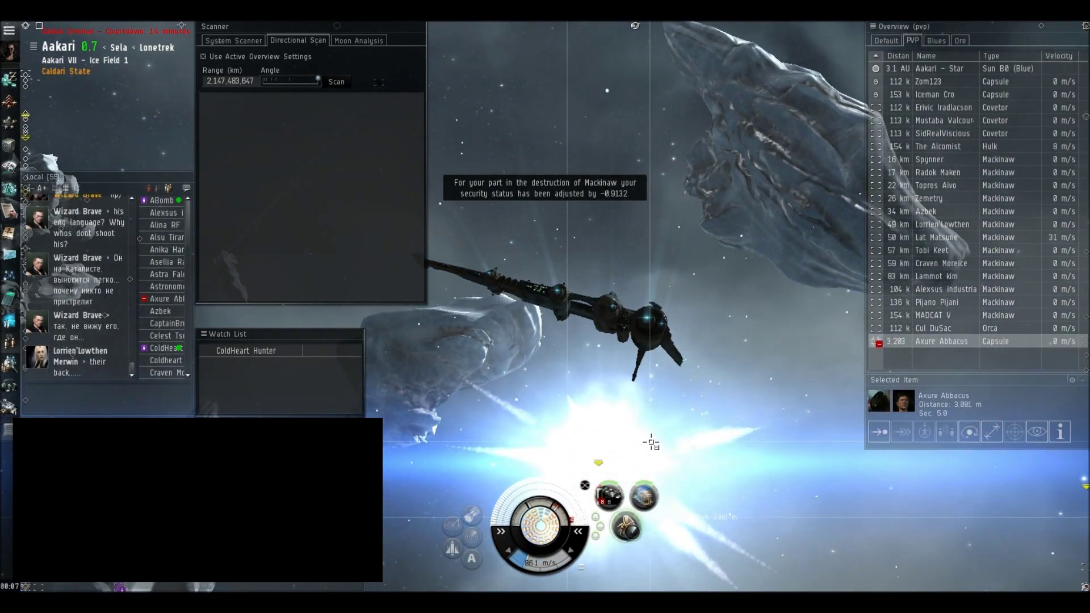
key("F1")
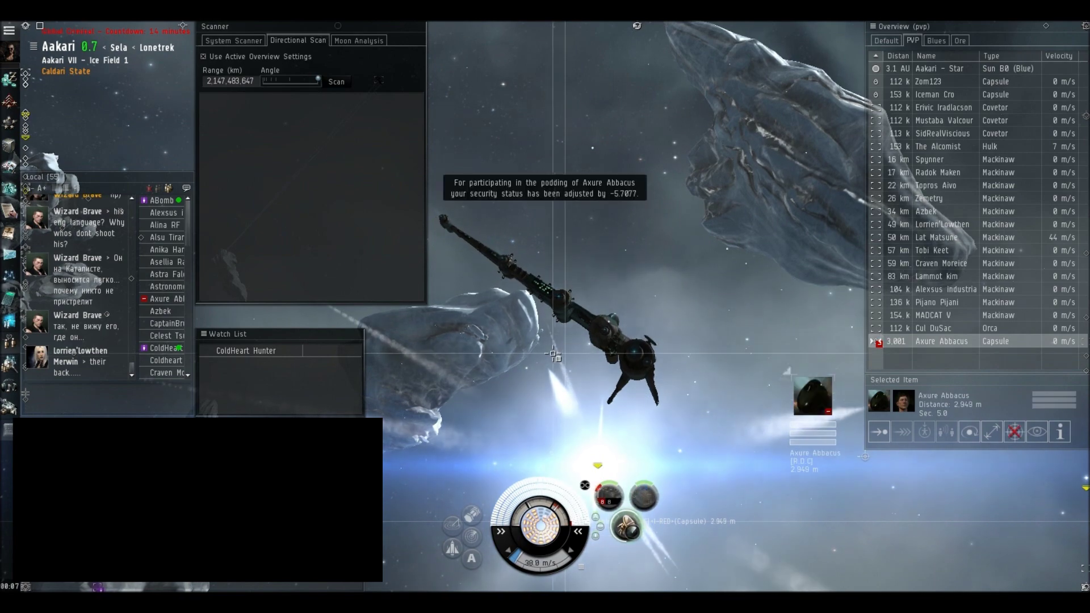
key("Escape")
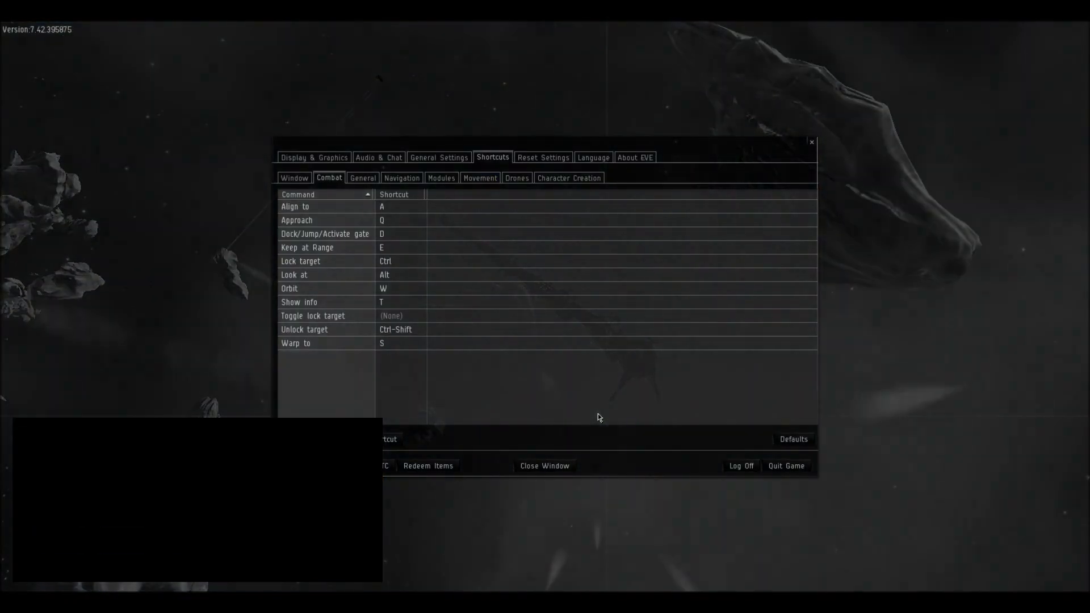
Step: Close the settings window and dismiss the in-space navigation menu
left_click(562, 466)
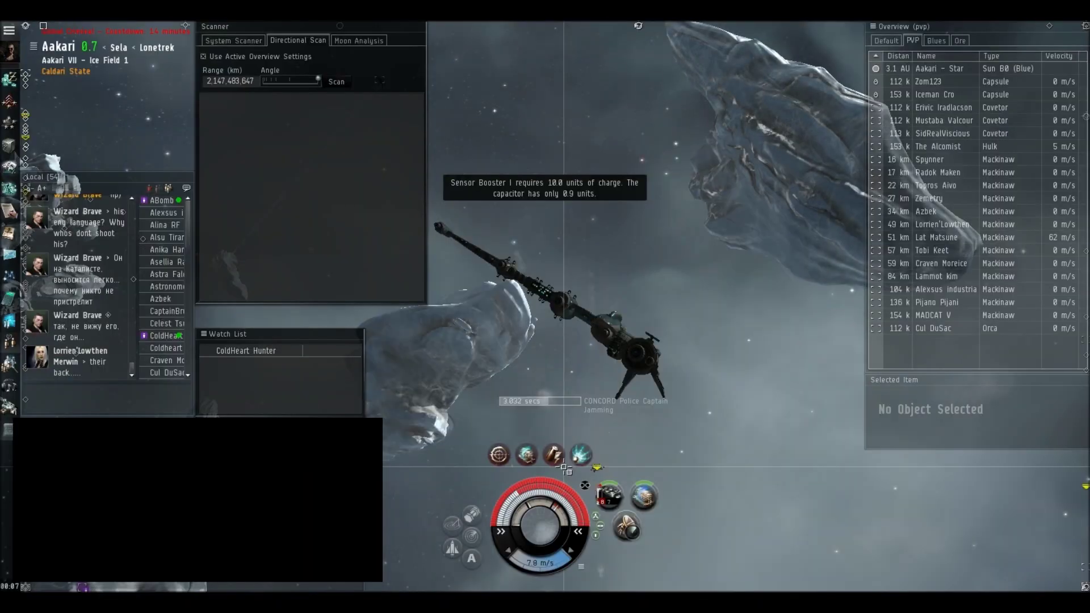
right_click(697, 306)
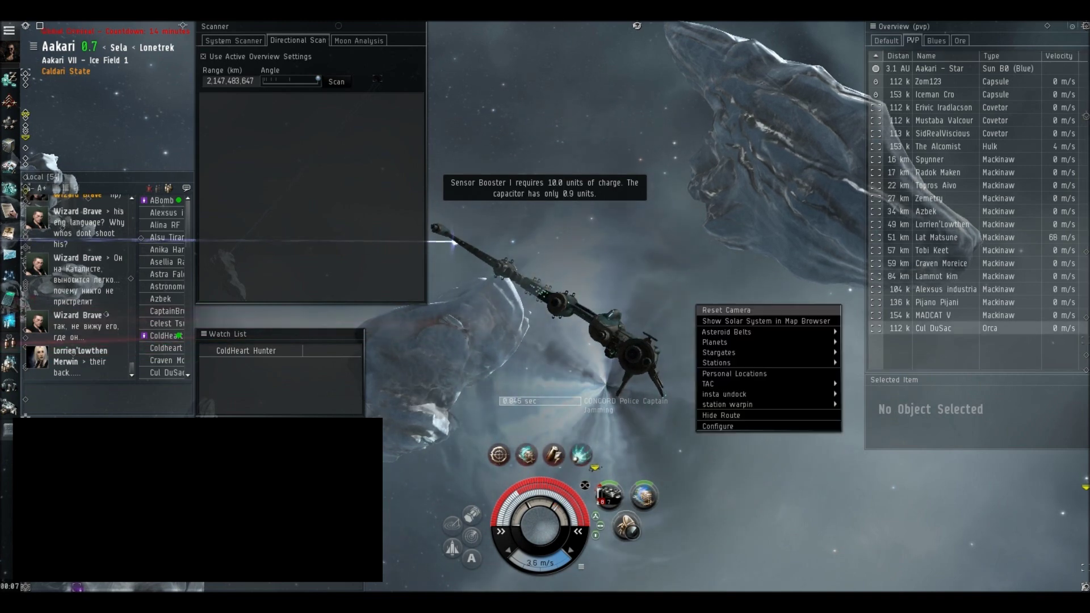
key("Escape")
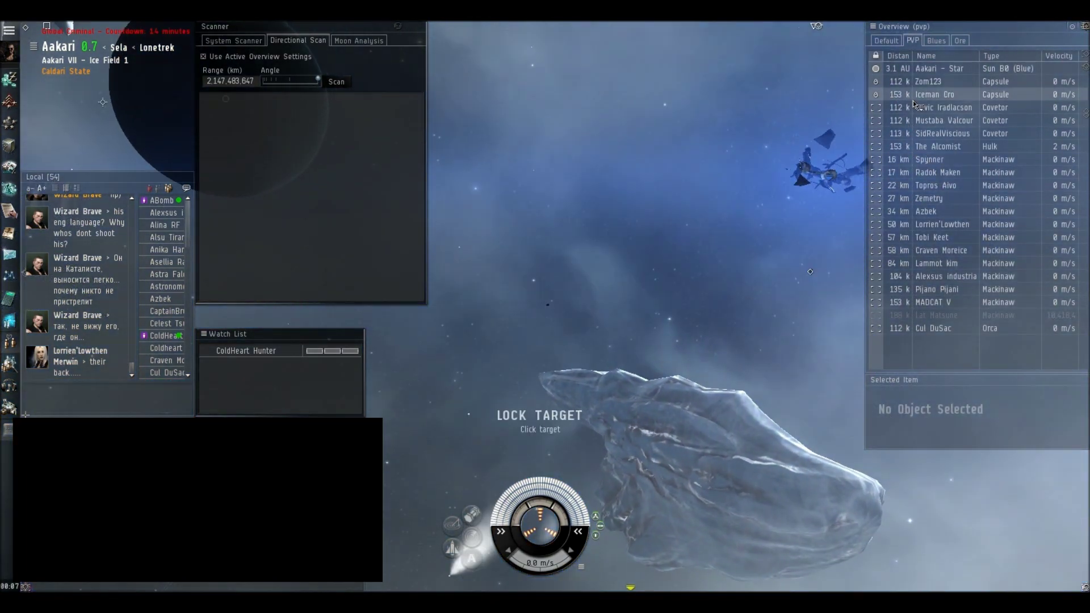
Step: Warp the capsule to the Aakari VII moon from the overview's celestial list
left_click(887, 41)
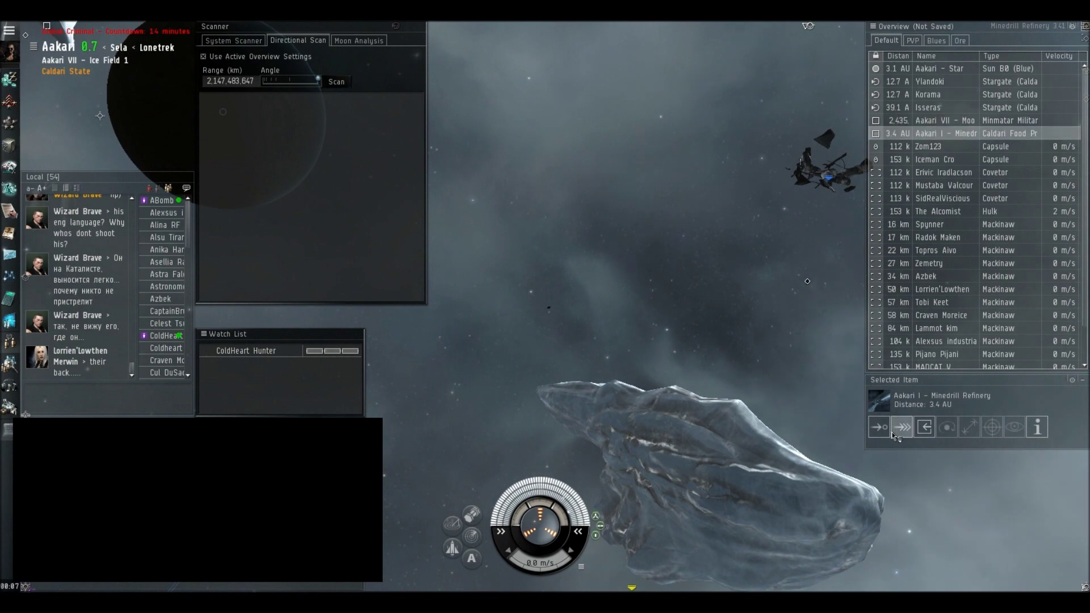
left_click(903, 120)
left_click(903, 432)
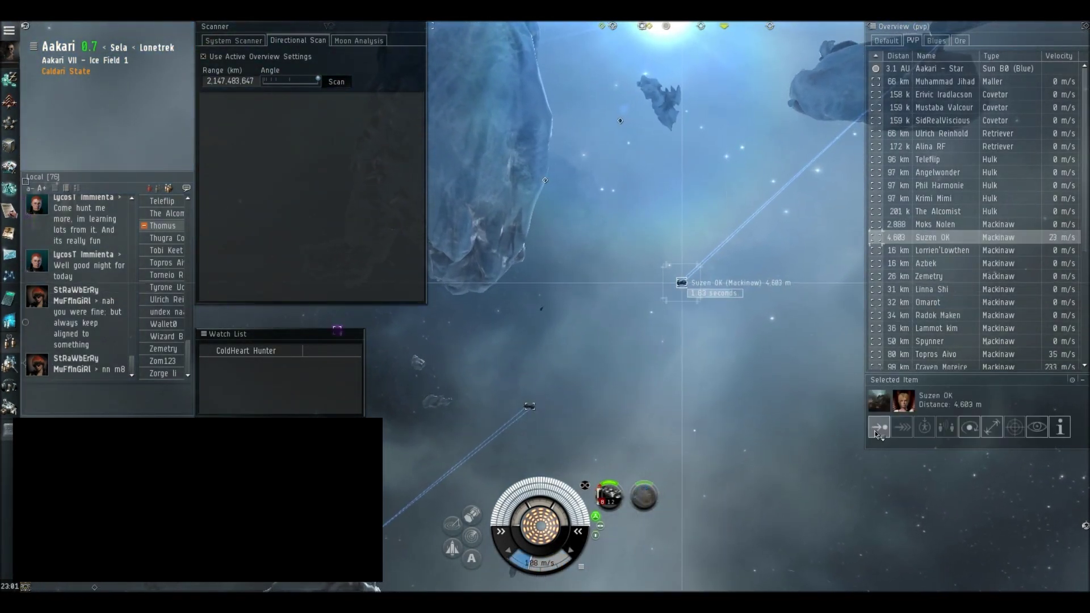
Step: Fire on the locked Mackinaw, confirm the criminal attack, then stop and approach the target
key("F1")
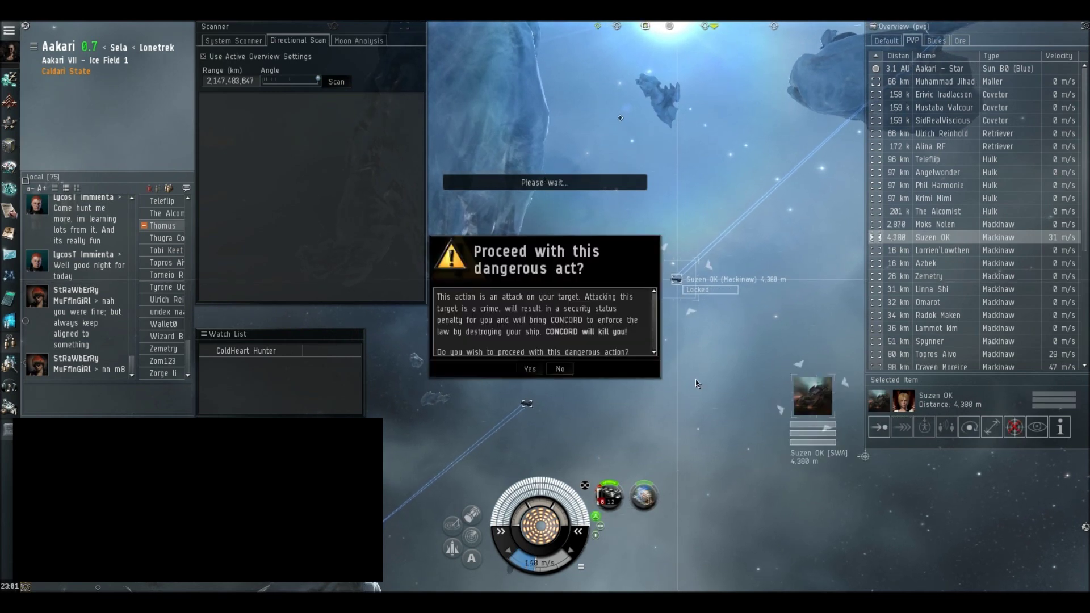
left_click(529, 369)
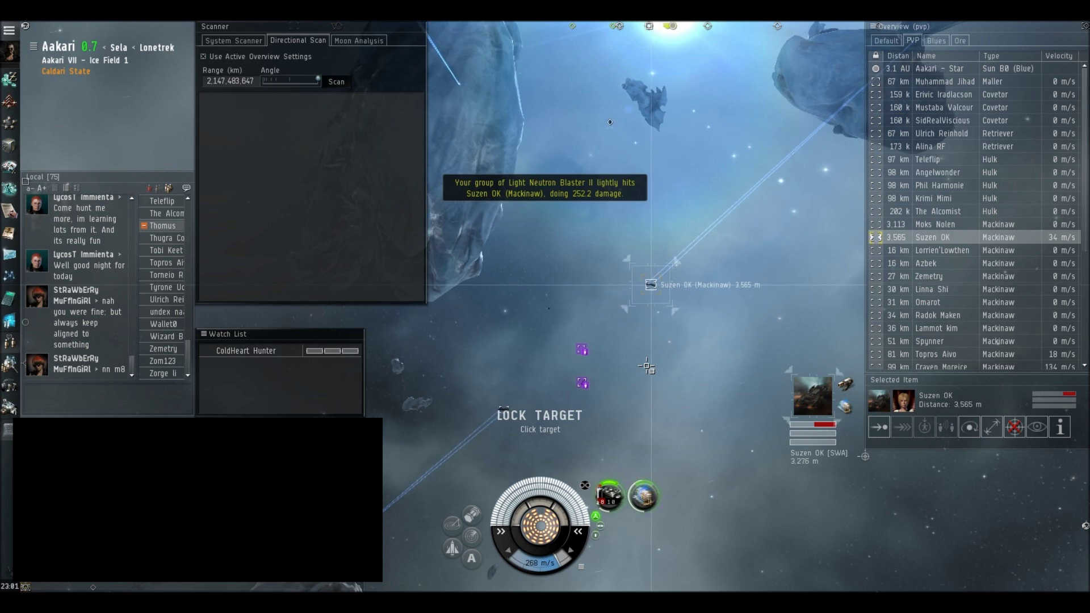
key("ctrl+space")
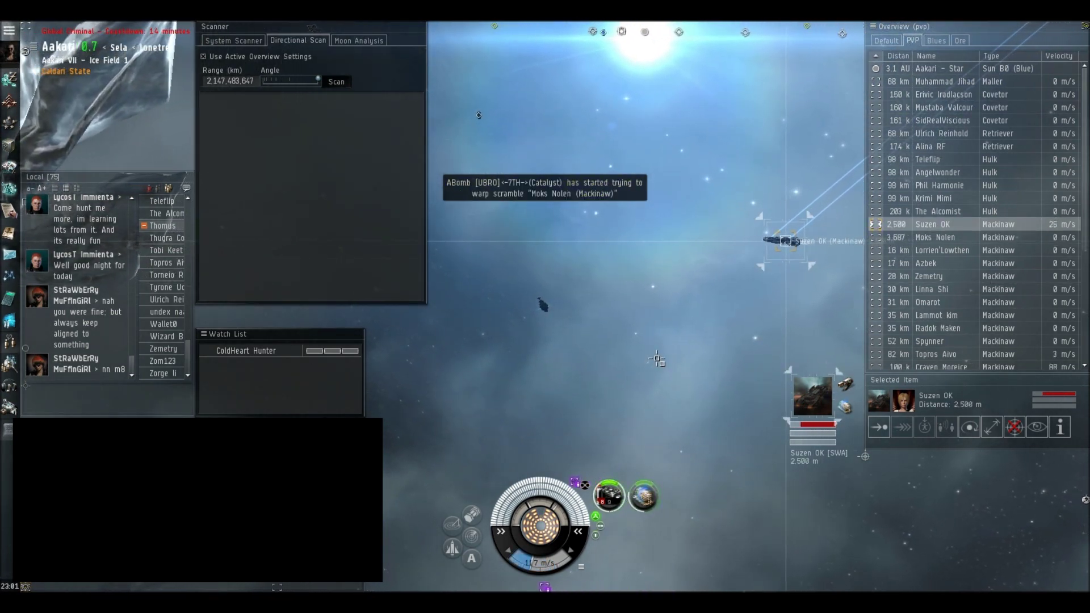
key("ctrl")
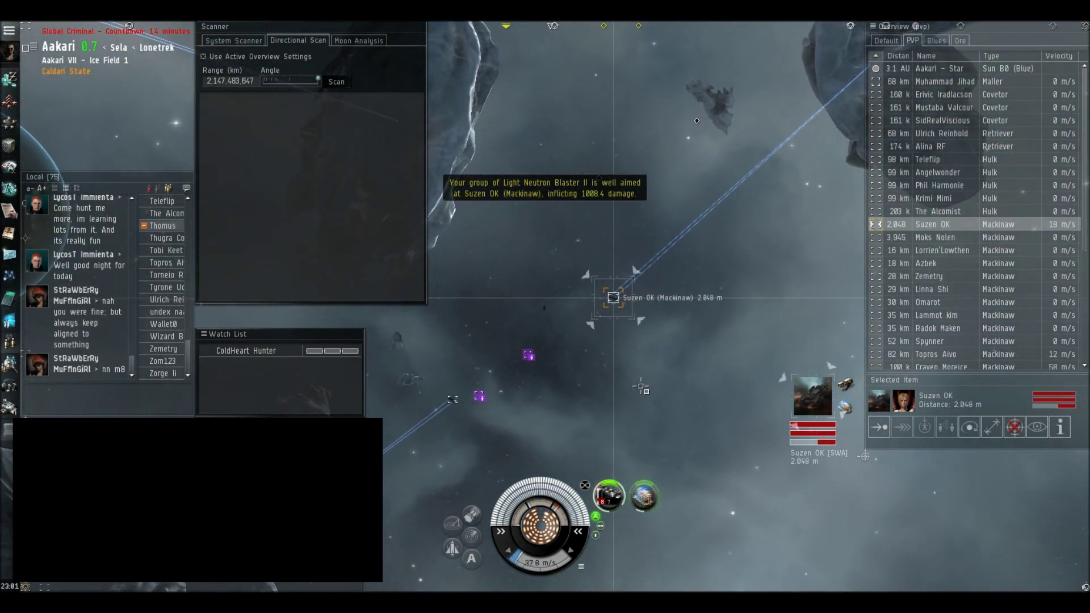
Step: Select the pilot's escaping capsule, then open and dismiss the in-space menu
left_click(627, 297, "ctrl")
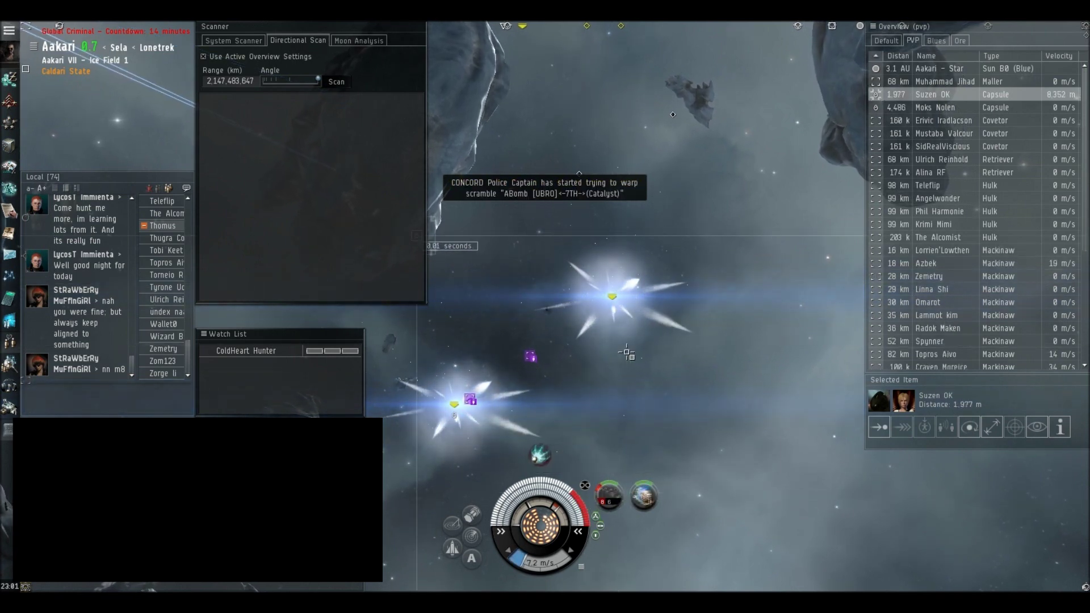
right_click(607, 353)
left_click(592, 377)
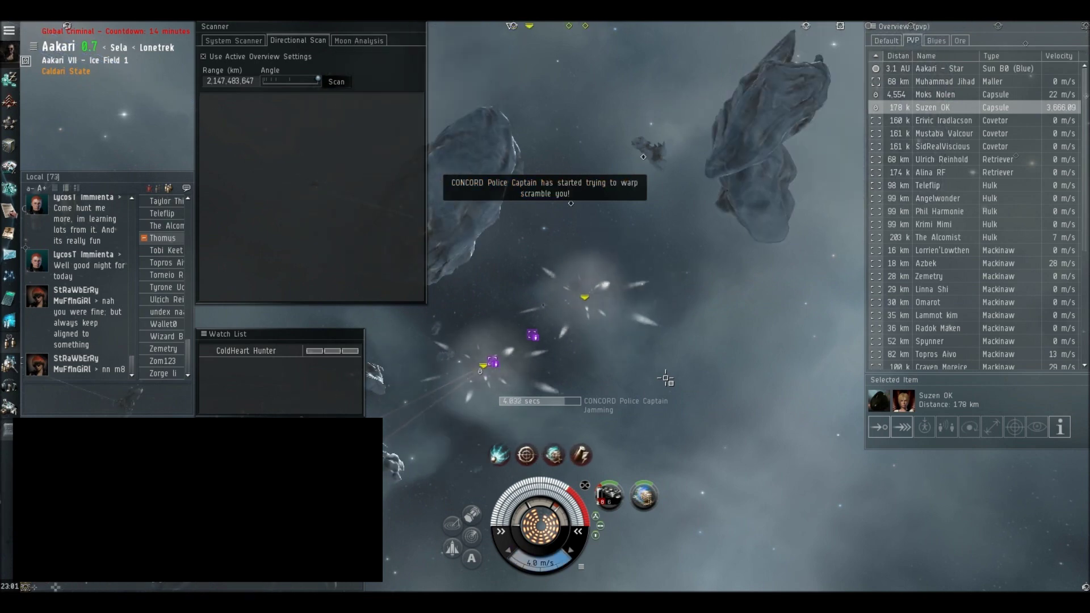